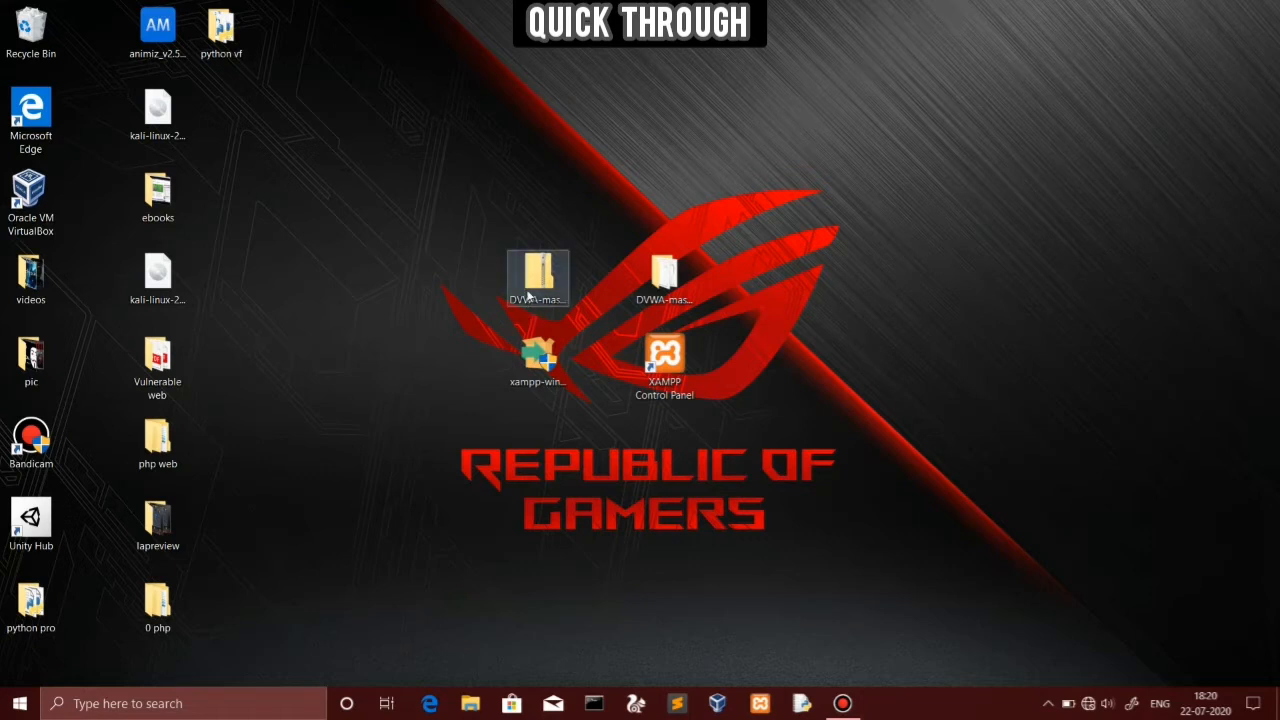
# Begin extracting the DVWA-master zip, then cancel the extraction
pyautogui.rightClick(545, 296)
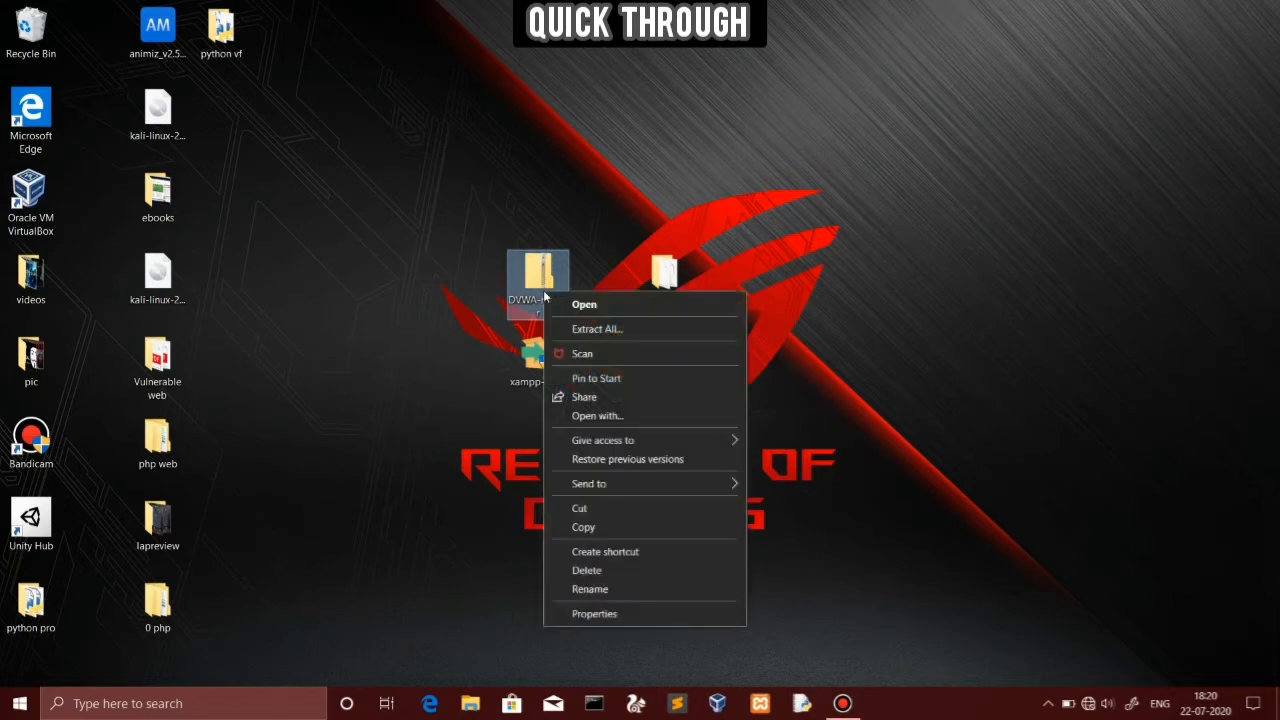
pyautogui.click(601, 335)
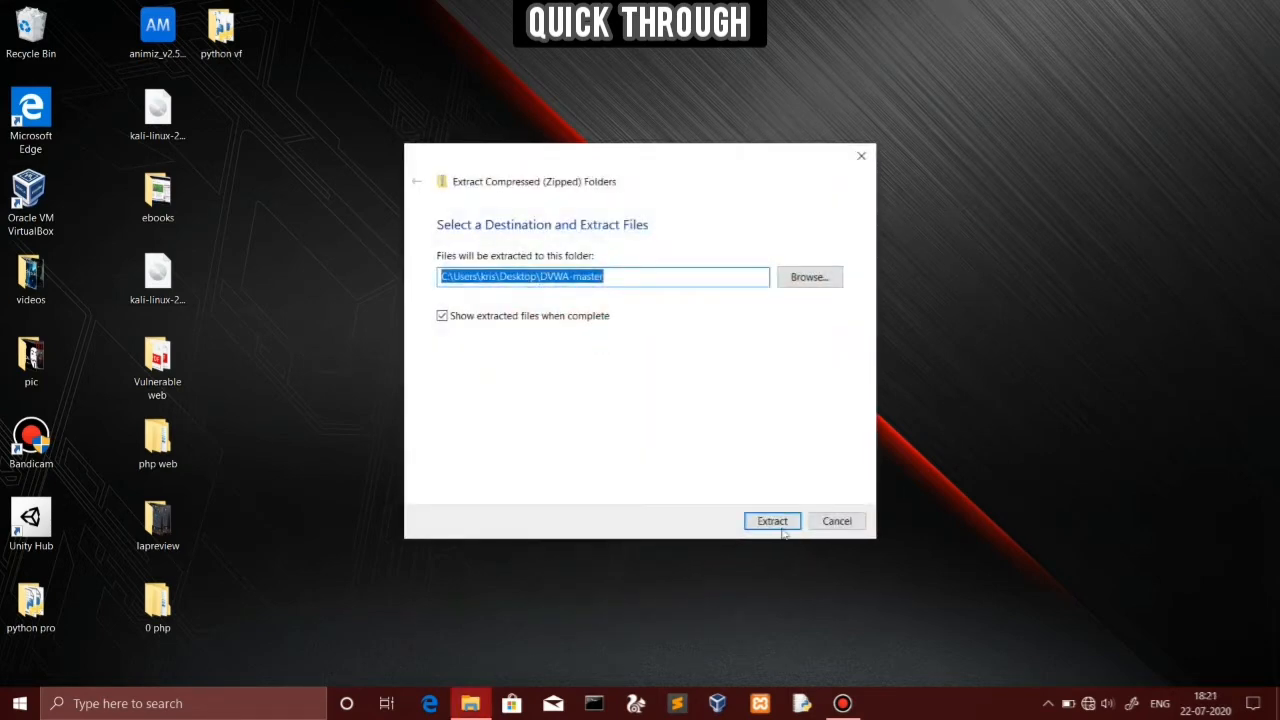
pyautogui.click(836, 521)
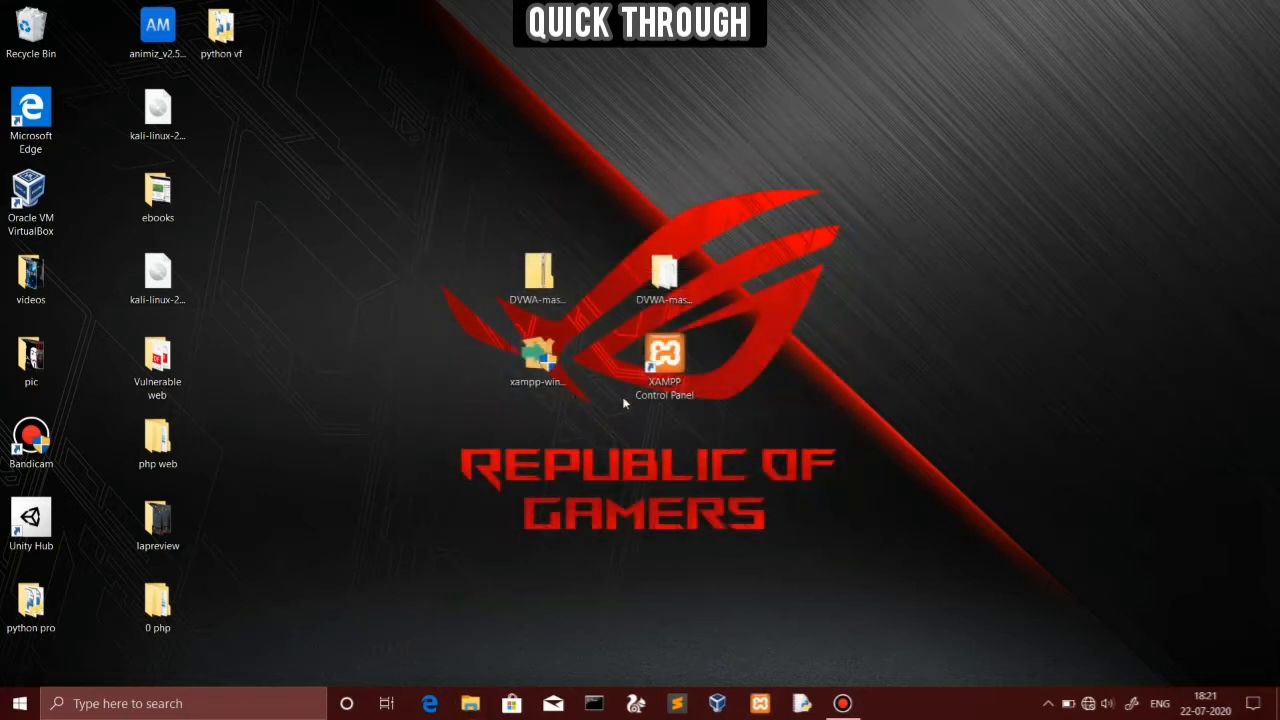
# Launch XAMPP Control Panel and start the Apache and MySQL services
pyautogui.doubleClick(664, 360)
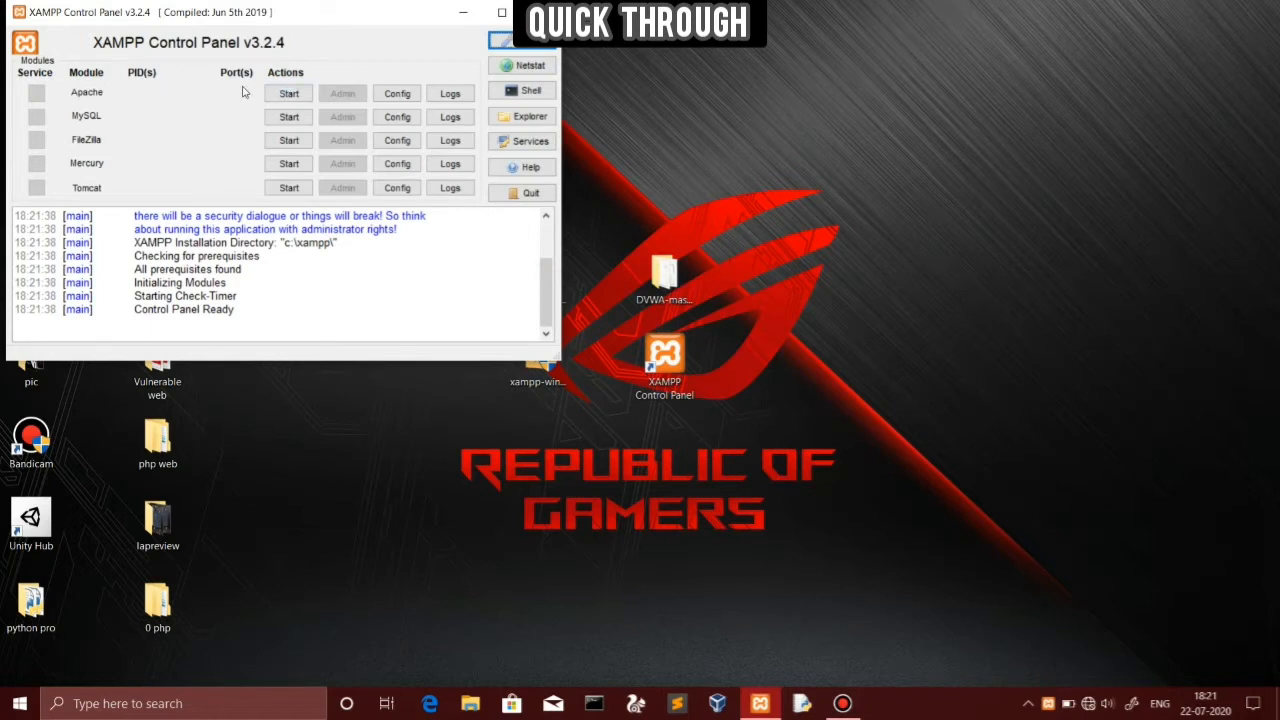
pyautogui.click(279, 92)
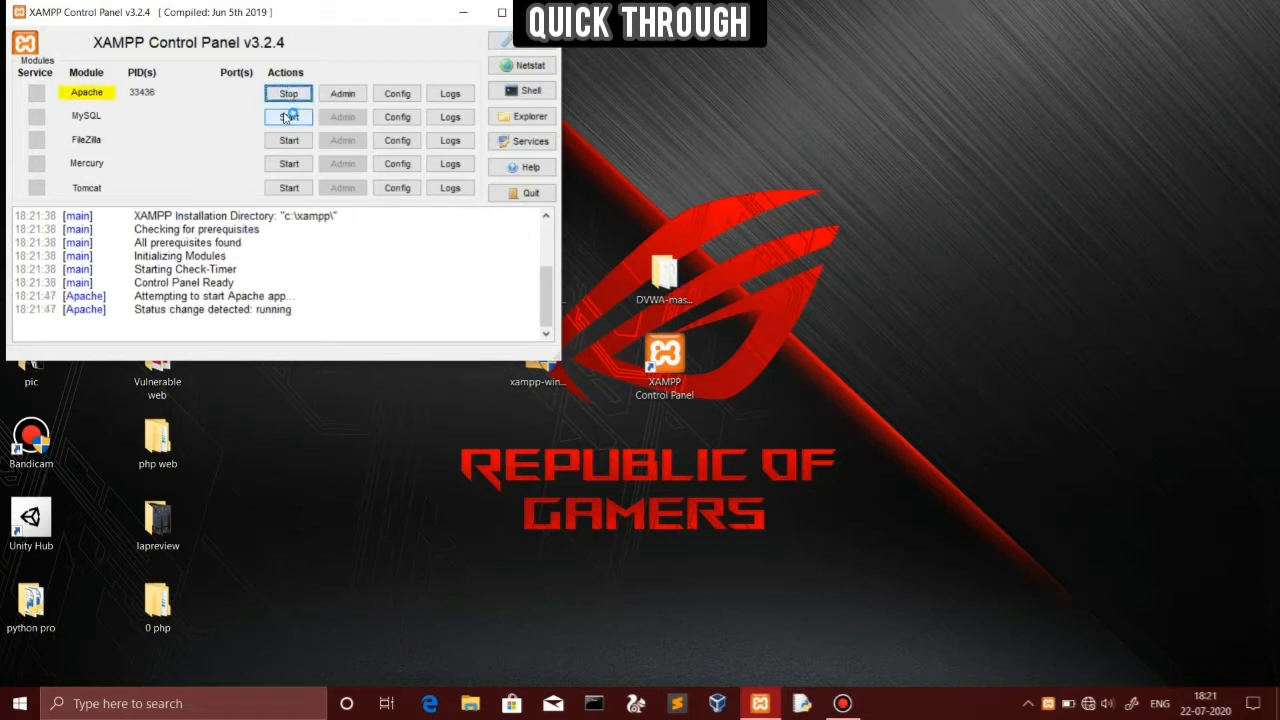
pyautogui.click(288, 117)
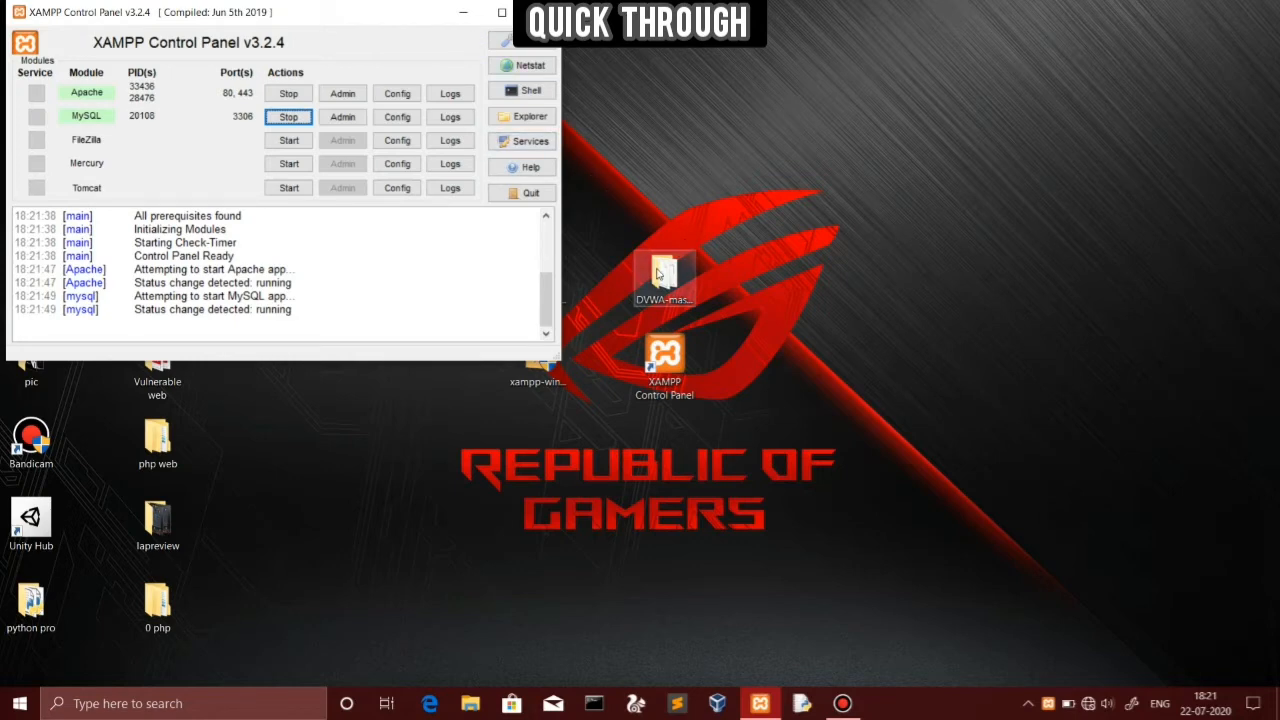
# Rename DVWA-master\config\config.inc.php.dist to config.inc.php, then choose an app to open it
pyautogui.doubleClick(660, 272)
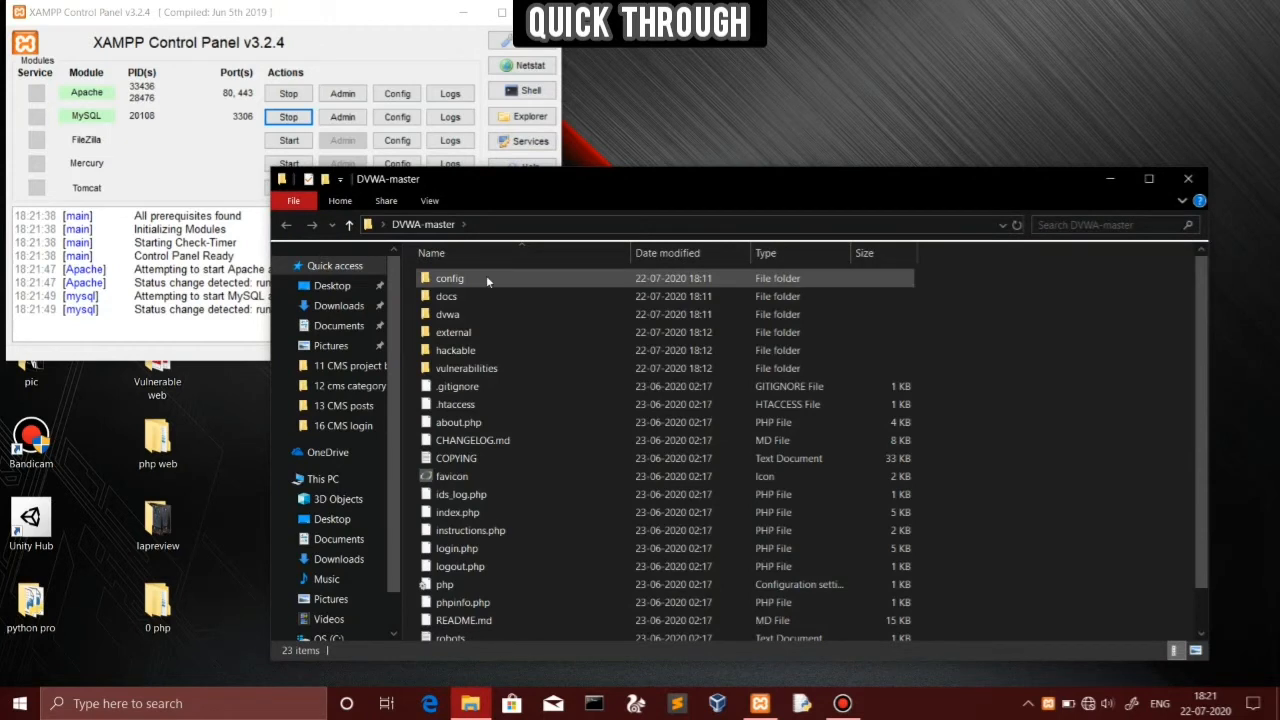
pyautogui.doubleClick(487, 279)
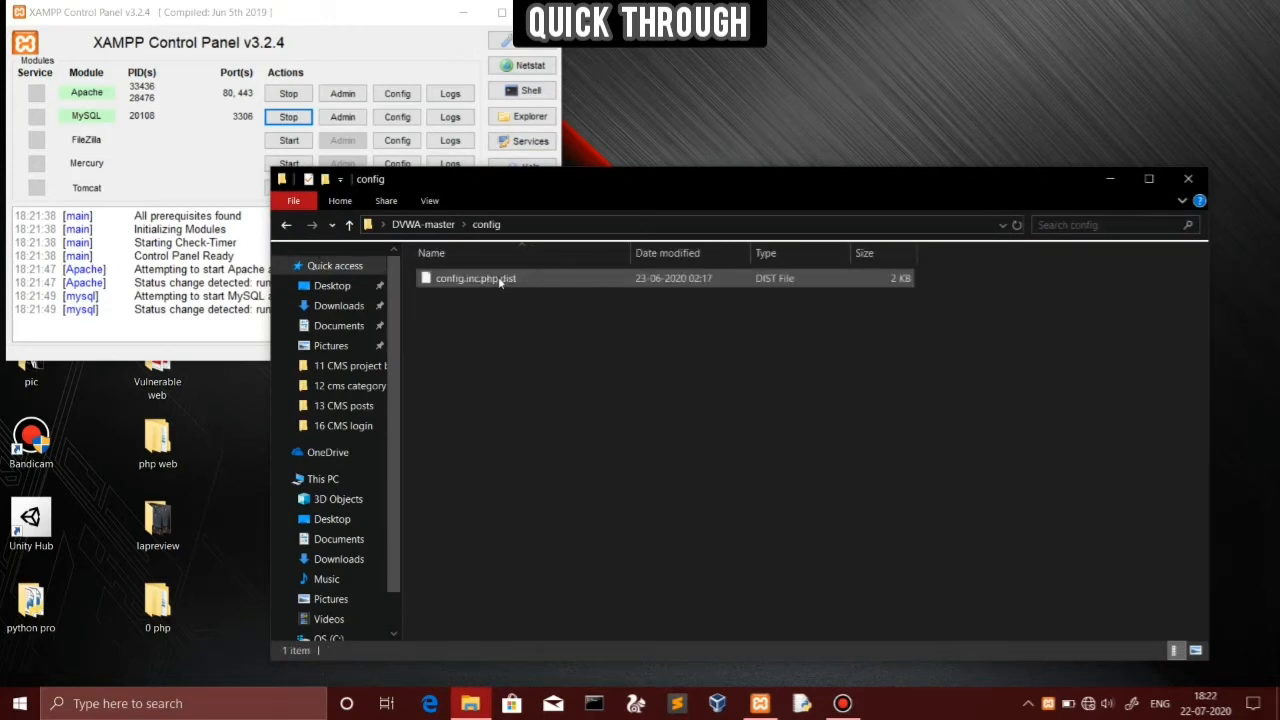
pyautogui.rightClick(499, 282)
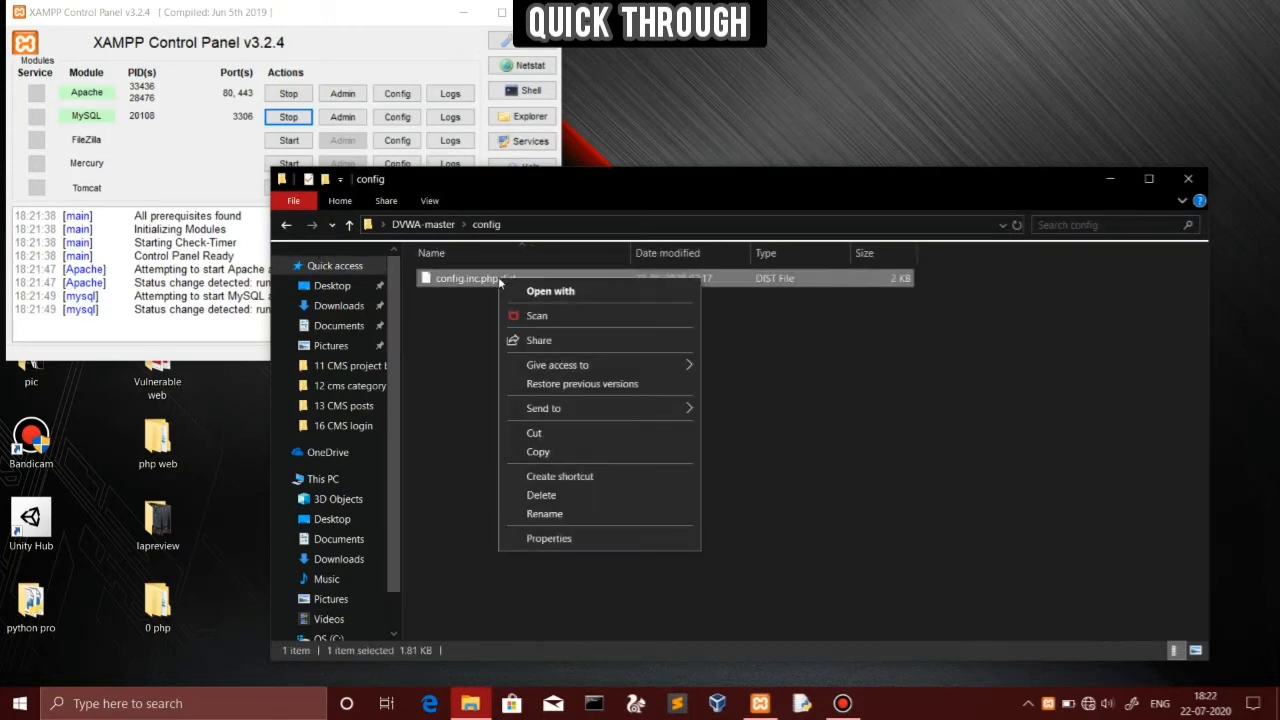
pyautogui.click(547, 513)
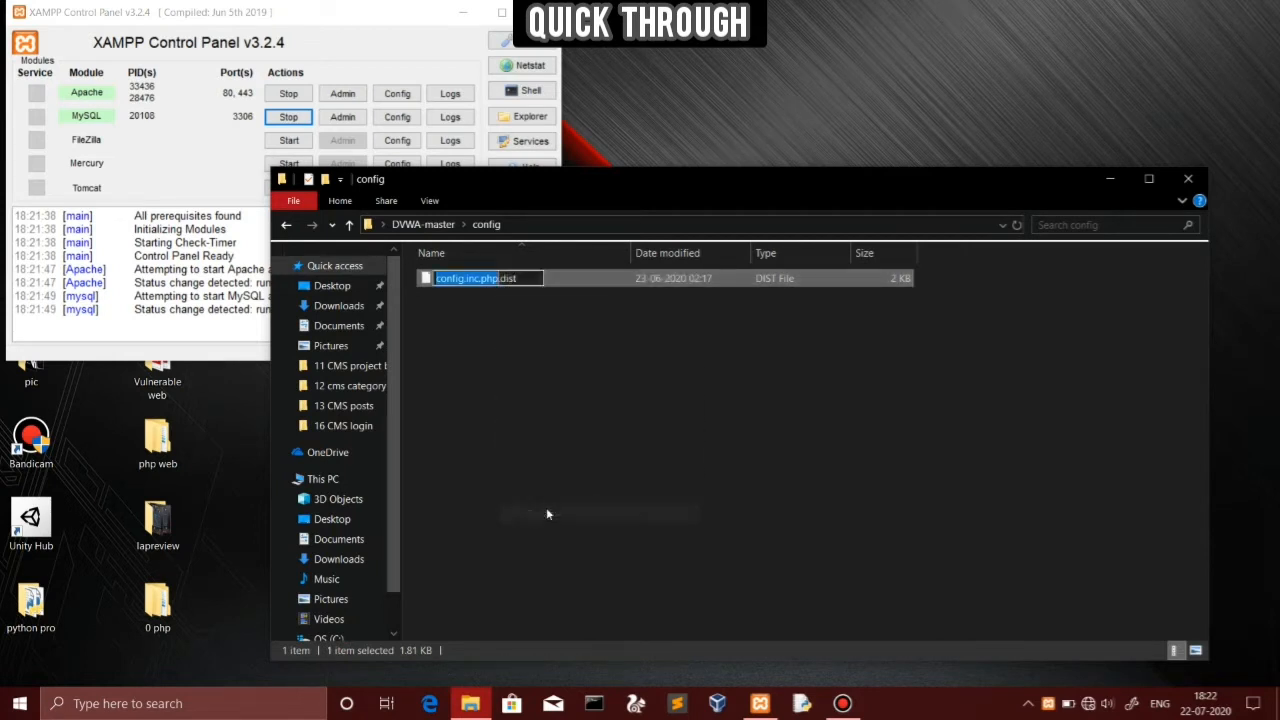
pyautogui.click(536, 278)
pyautogui.press('BackSpace')
pyautogui.press('BackSpace')
pyautogui.press('BackSpace')
pyautogui.press('BackSpace')
pyautogui.press('BackSpace')
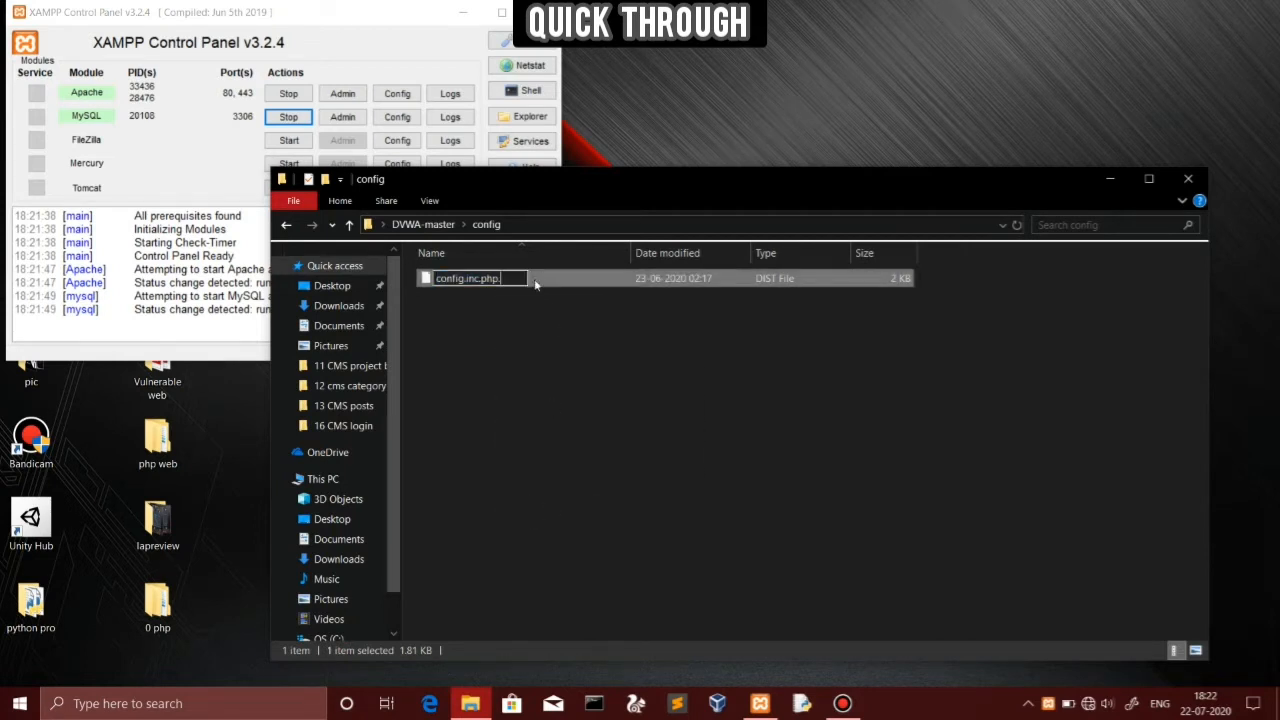
pyautogui.press('Return')
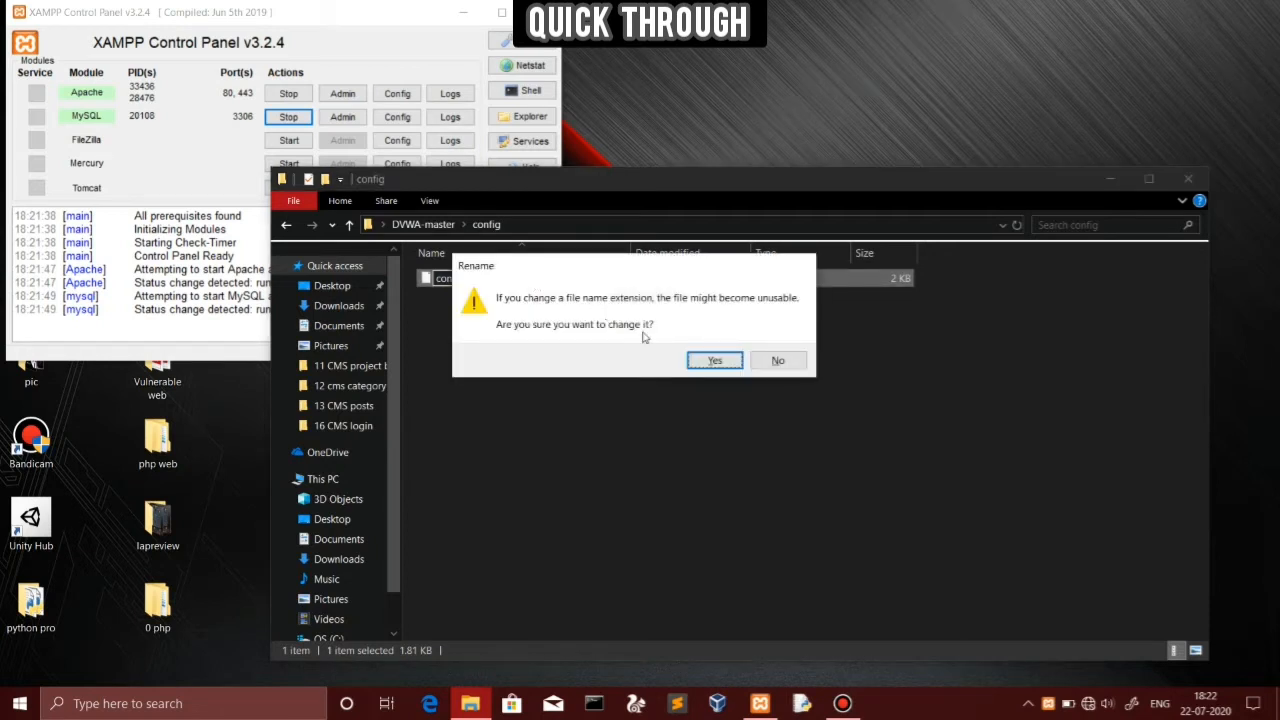
pyautogui.click(713, 361)
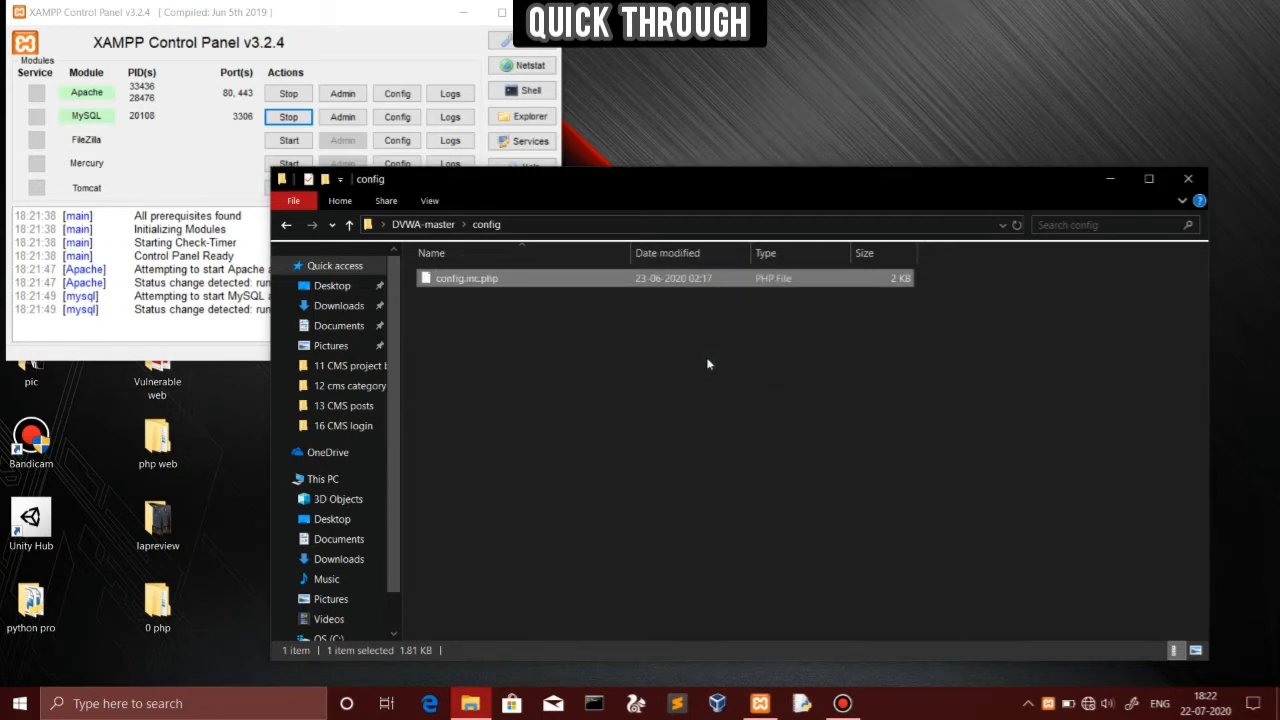
pyautogui.rightClick(587, 287)
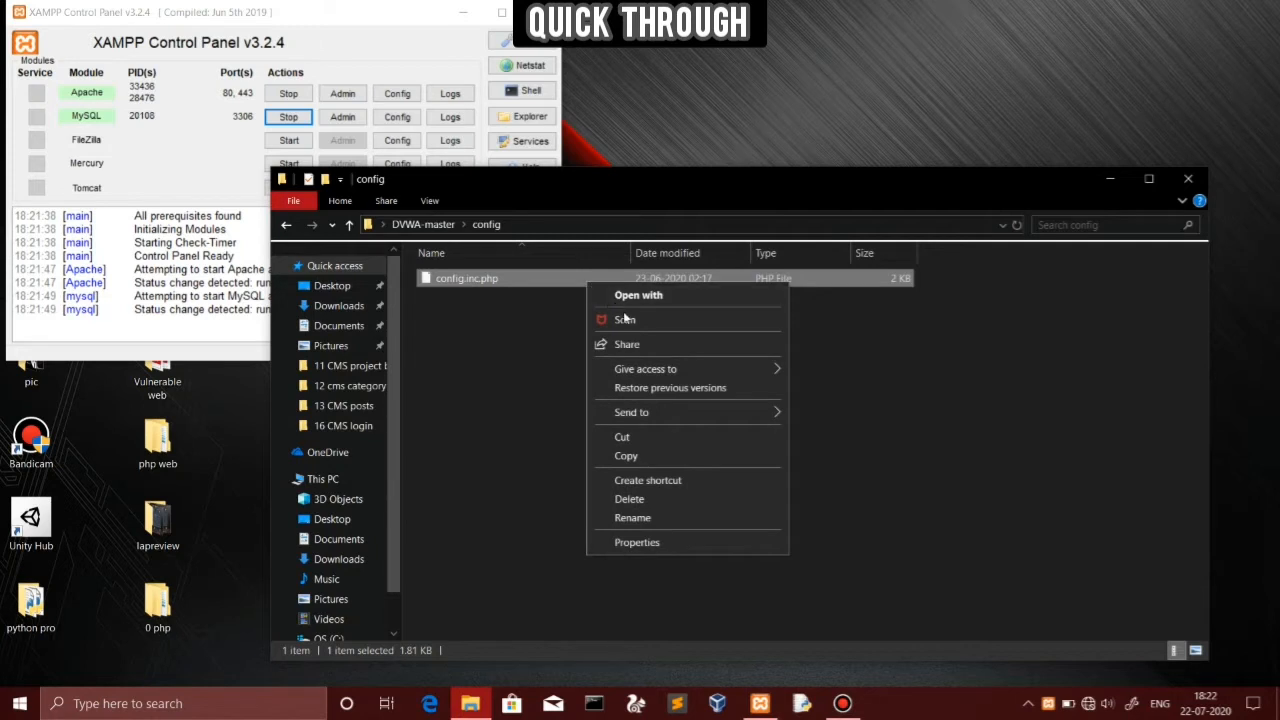
pyautogui.click(656, 294)
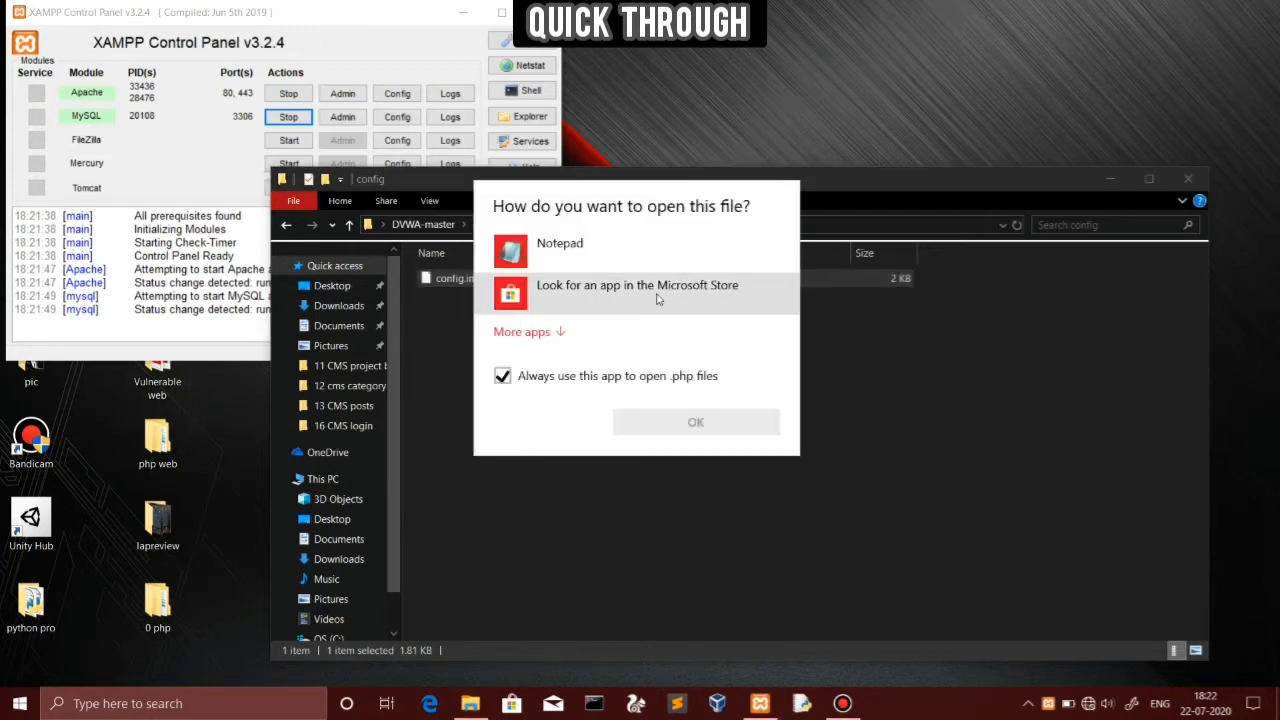
# Open config.inc.php in Notepad and set db_user to root
pyautogui.click(533, 258)
pyautogui.click(656, 418)
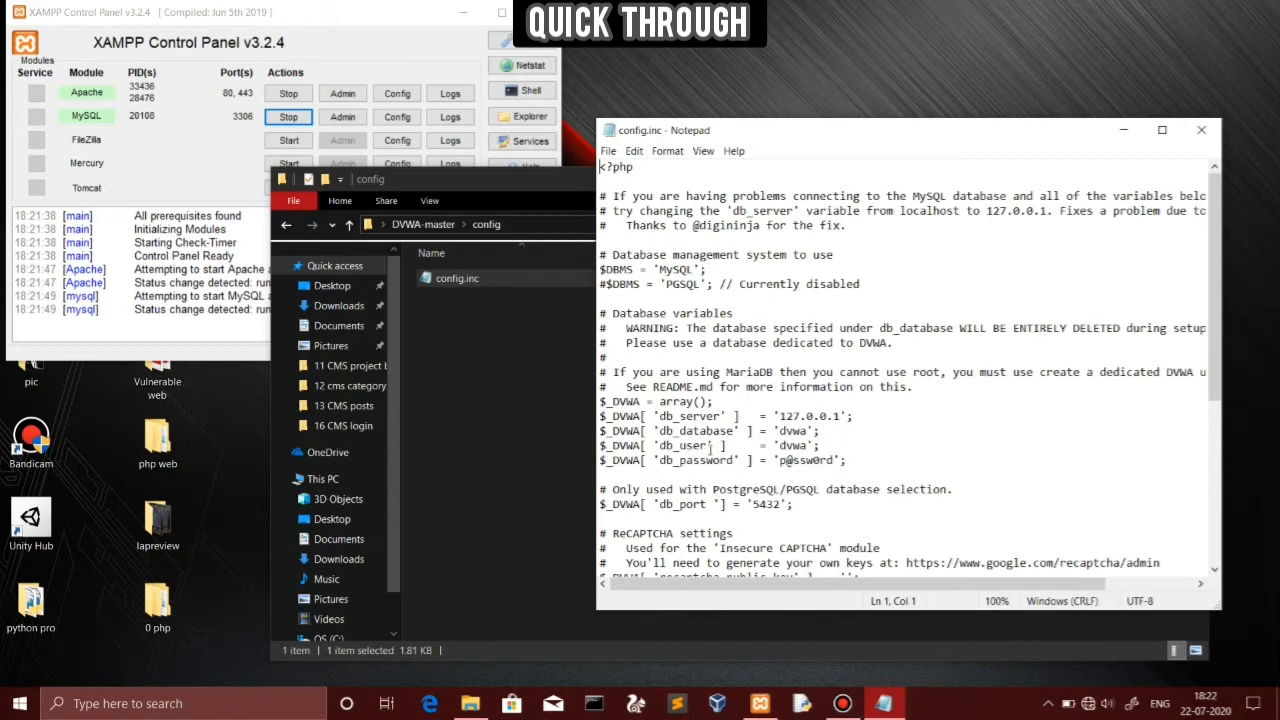
pyautogui.click(804, 447)
pyautogui.press('BackSpace')
pyautogui.press('BackSpace')
pyautogui.press('BackSpace')
pyautogui.press('BackSpace')
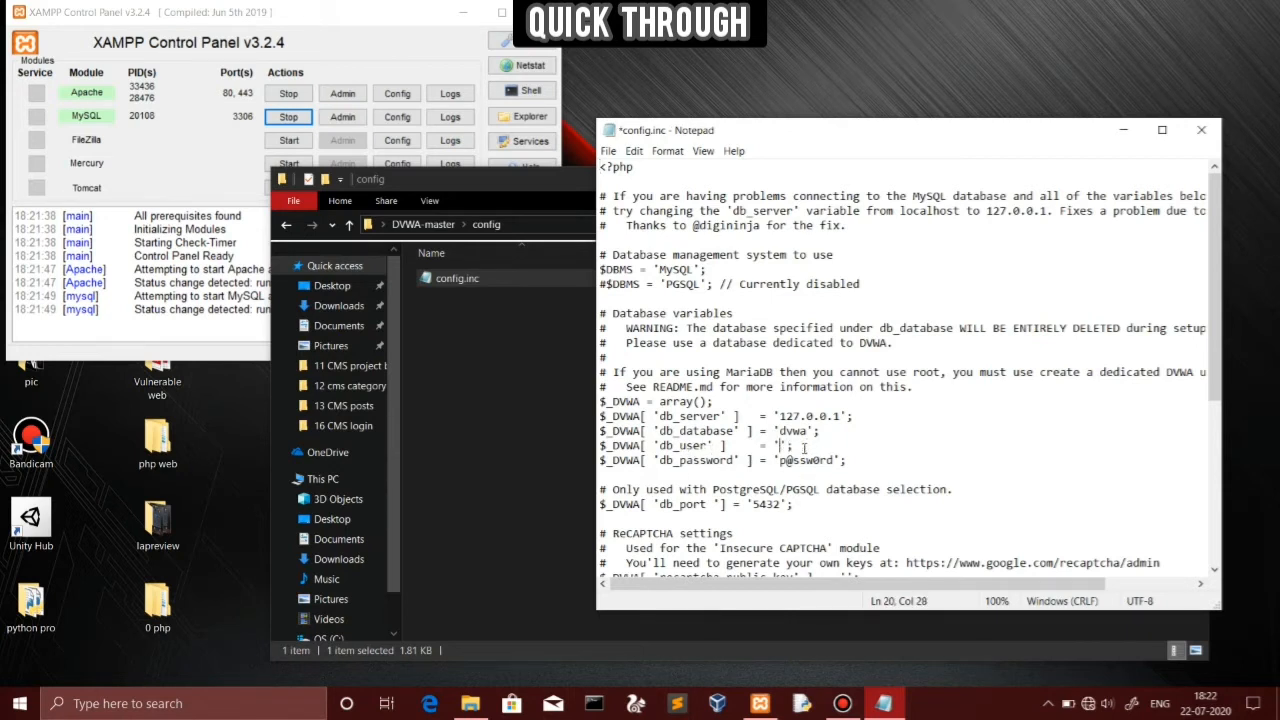
pyautogui.write('root')
# Clear the db_password value and change db_port from 5432 to 3306
pyautogui.click(833, 460)
pyautogui.press('BackSpace')
pyautogui.press('BackSpace')
pyautogui.press('BackSpace')
pyautogui.press('BackSpace')
pyautogui.press('BackSpace')
pyautogui.press('BackSpace')
pyautogui.press('BackSpace')
pyautogui.press('BackSpace')
pyautogui.press('Down')
pyautogui.press('Down')
pyautogui.press('Down')
pyautogui.press('Down')
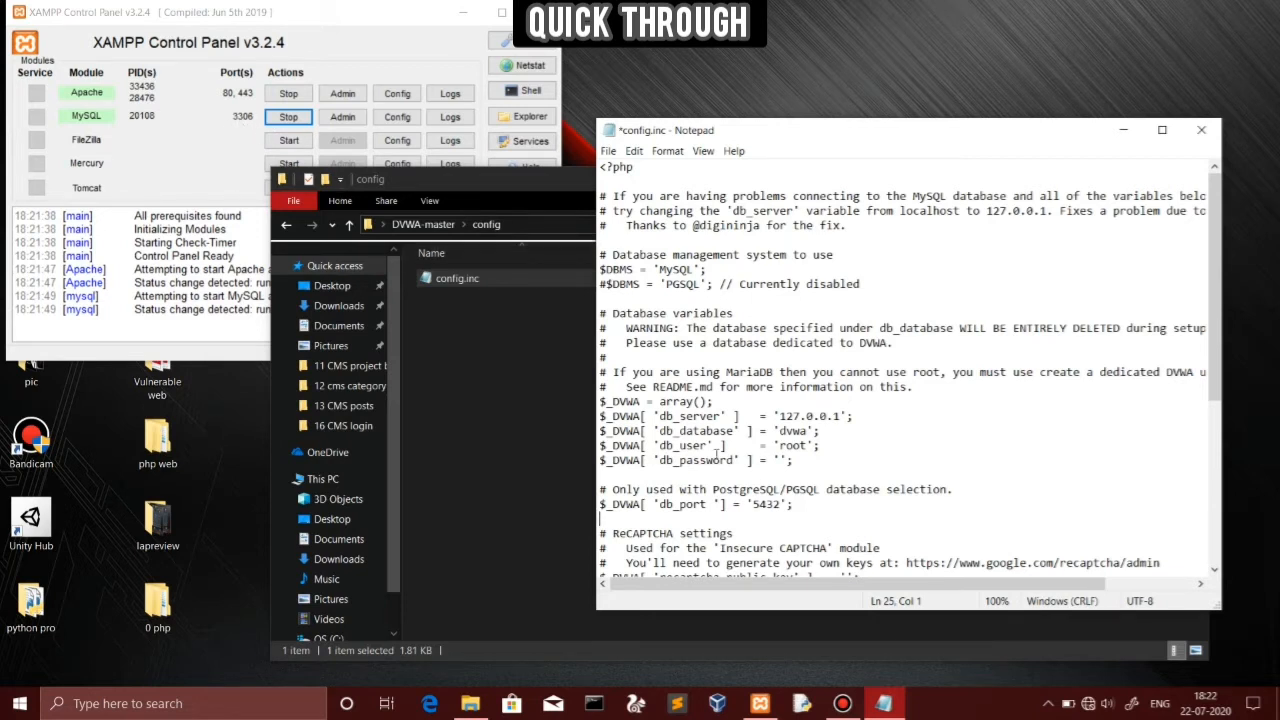
pyautogui.click(775, 504)
pyautogui.press('Delete')
pyautogui.press('BackSpace')
pyautogui.press('BackSpace')
pyautogui.press('BackSpace')
pyautogui.write('3306')
# Save config.inc.php and close Notepad
pyautogui.moveTo(1216, 403); pyautogui.dragTo(1215, 546)
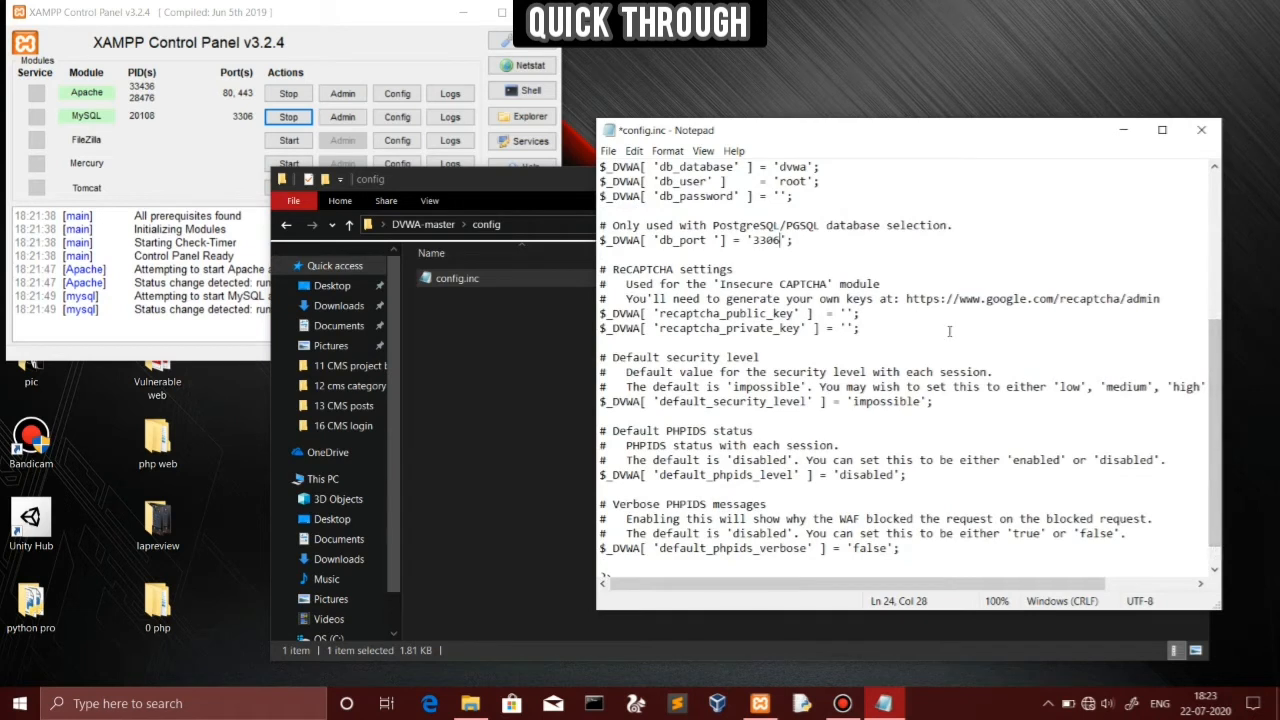
pyautogui.click(610, 152)
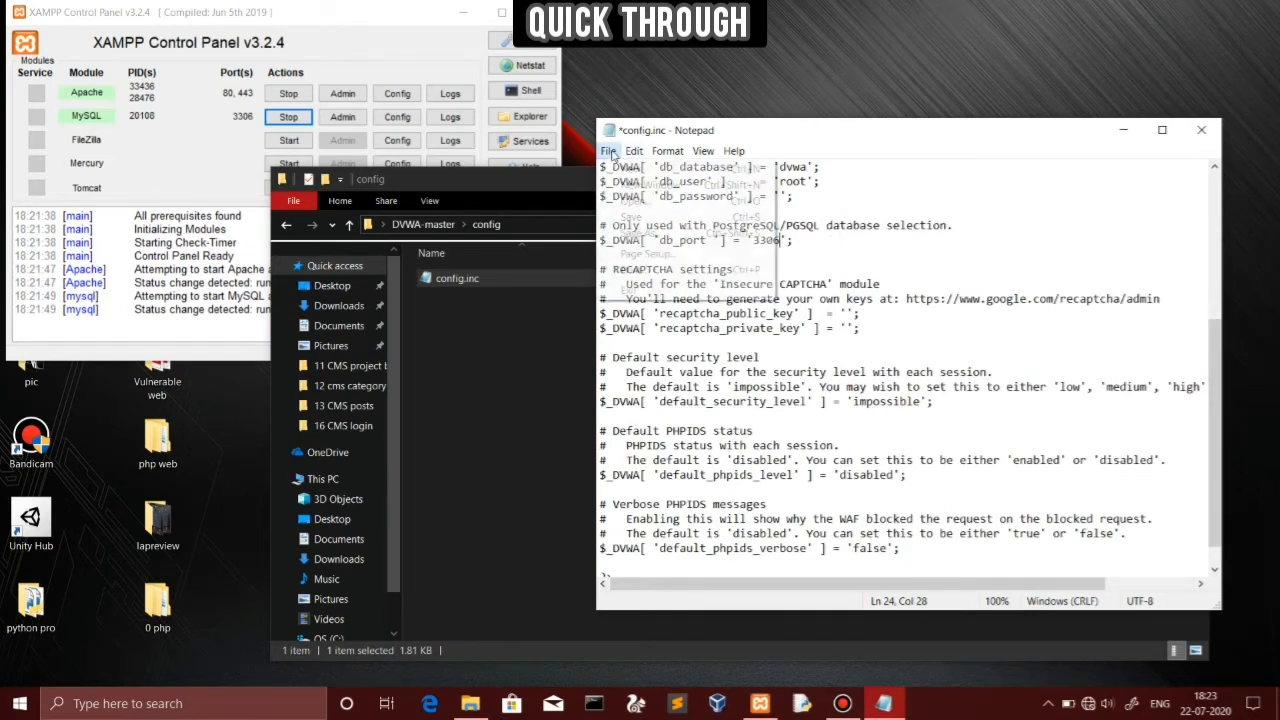
pyautogui.click(632, 218)
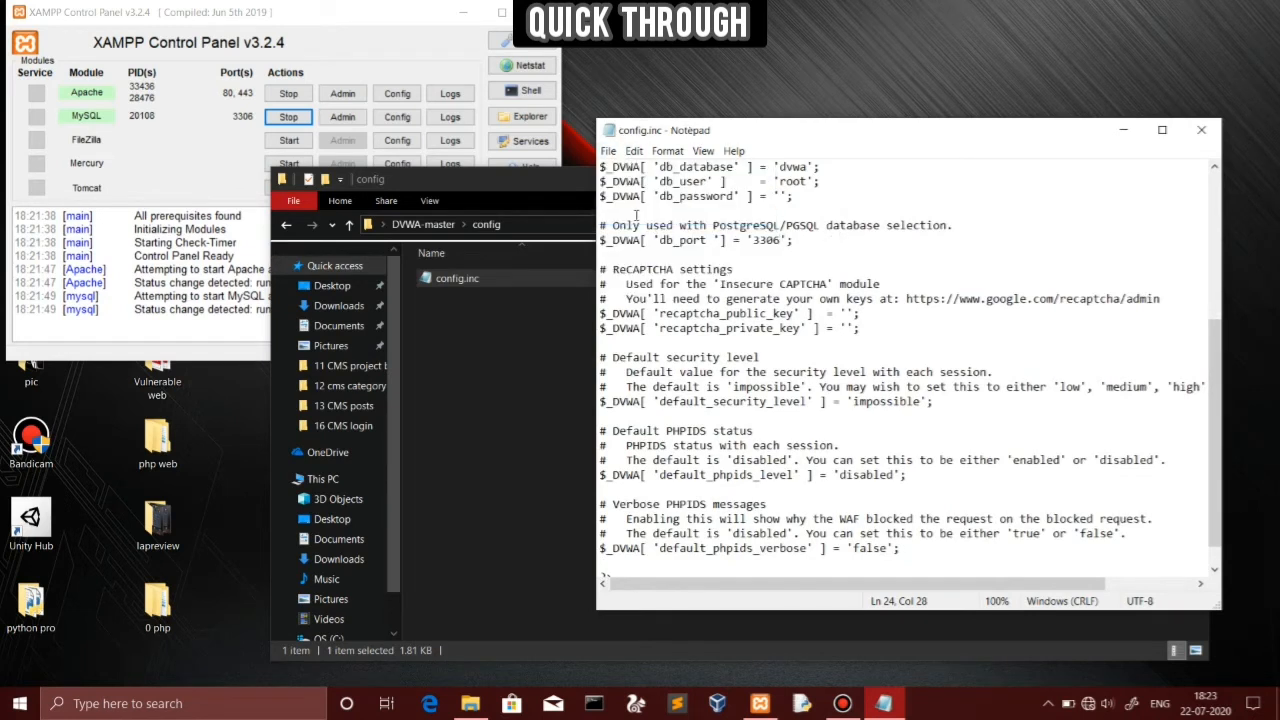
pyautogui.click(1208, 130)
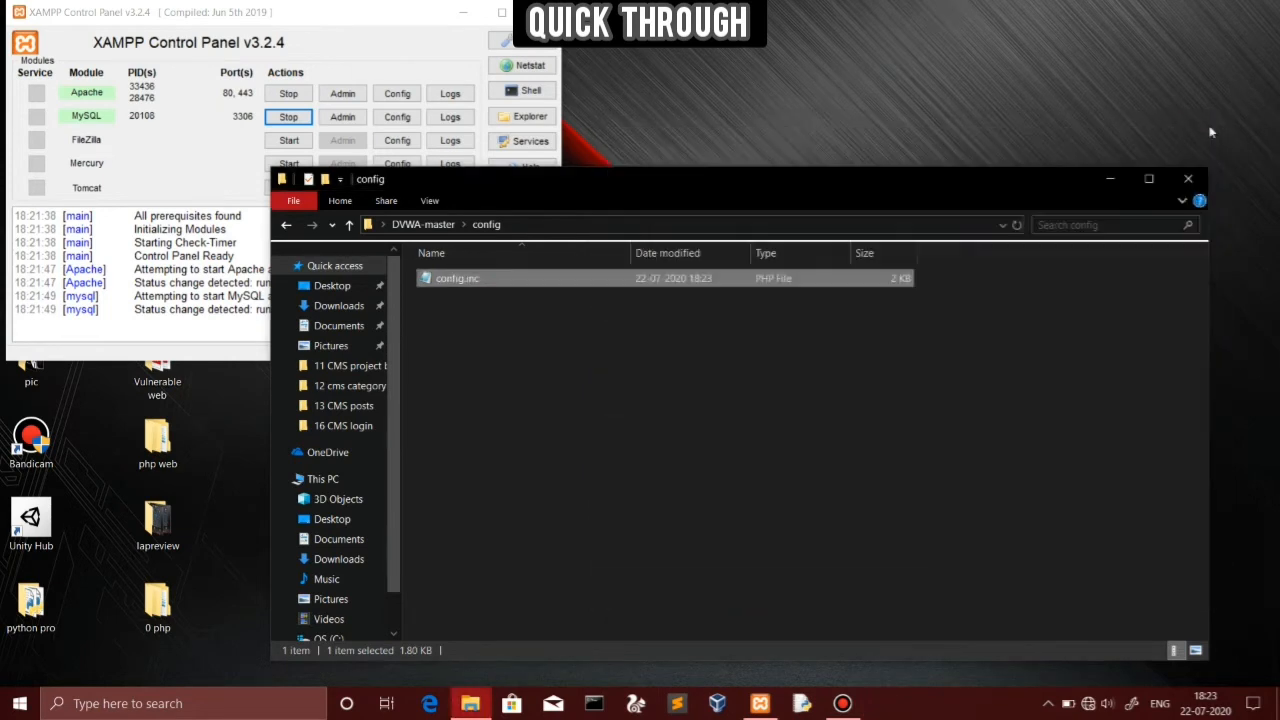
# Close the config folder window and stop Apache and MySQL in XAMPP
pyautogui.click(1188, 180)
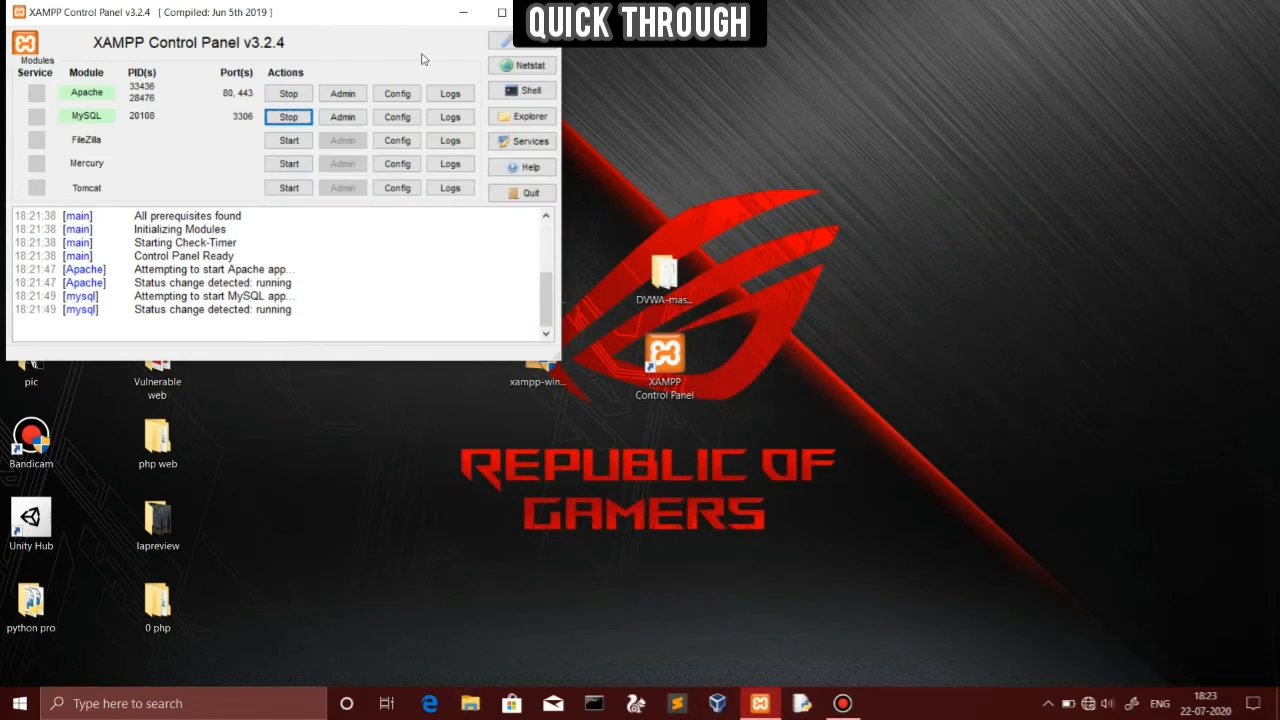
pyautogui.moveTo(392, 18); pyautogui.dragTo(1141, 77)
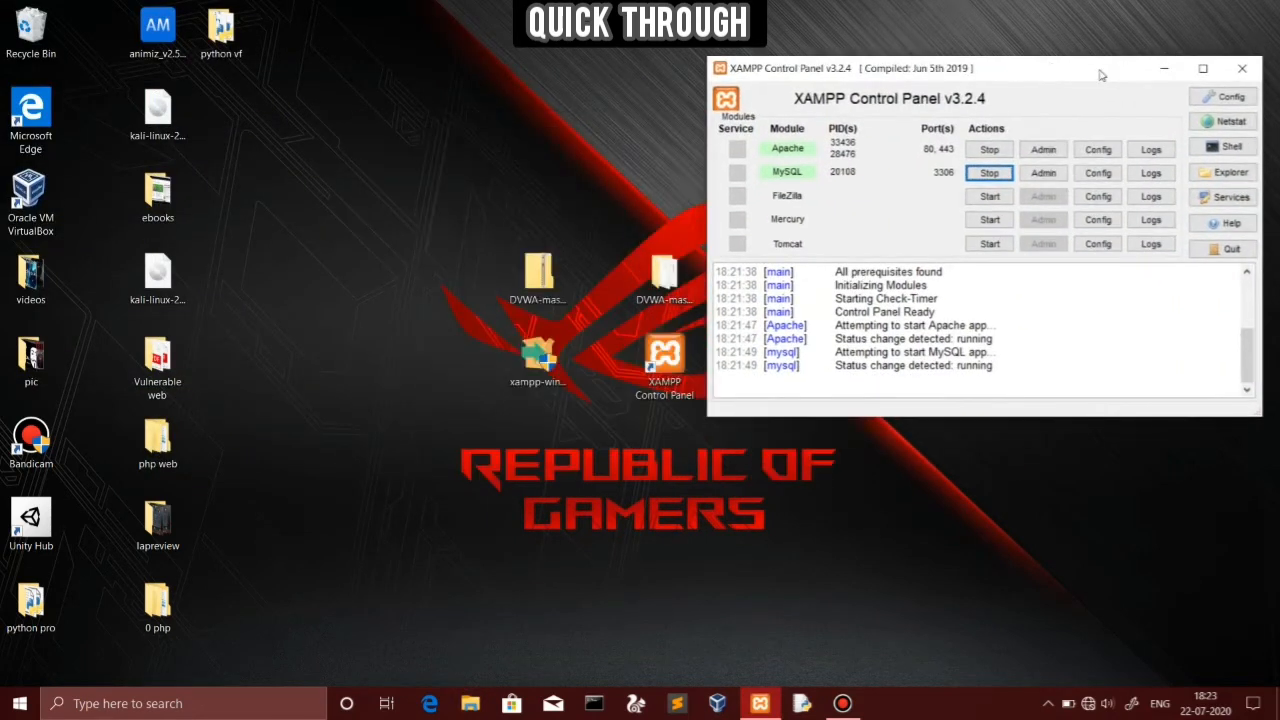
pyautogui.click(988, 149)
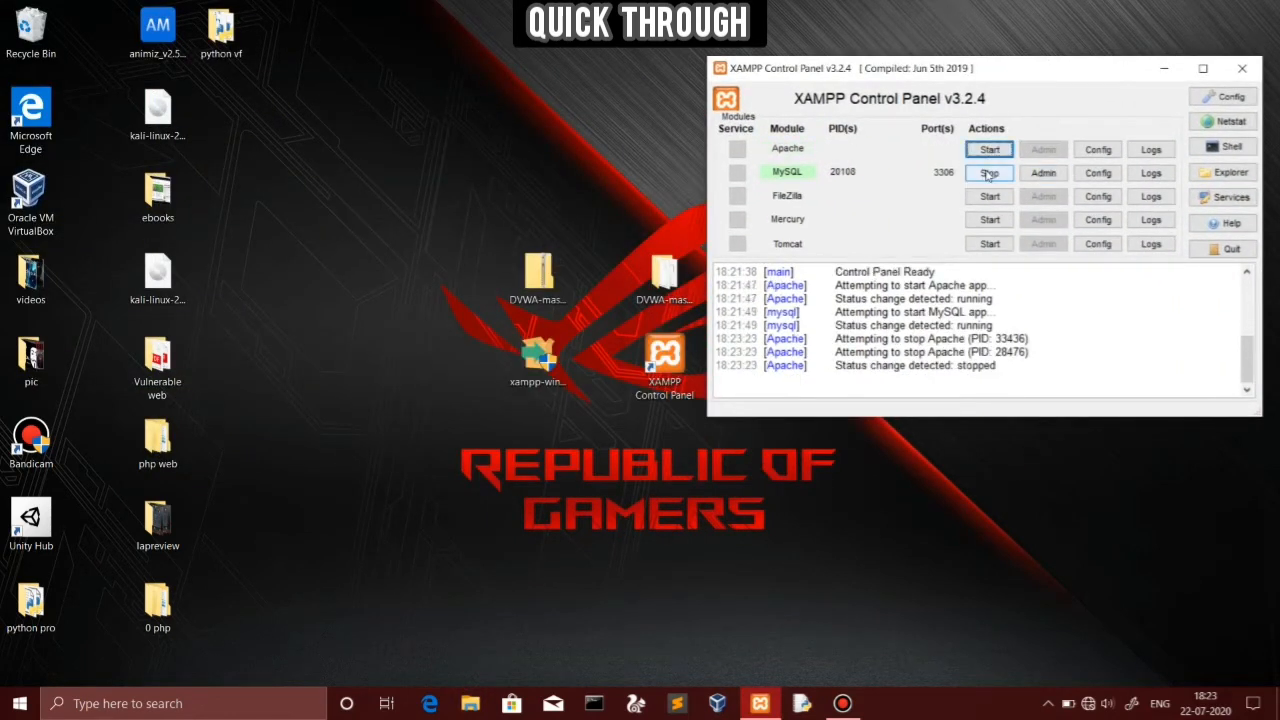
pyautogui.click(989, 172)
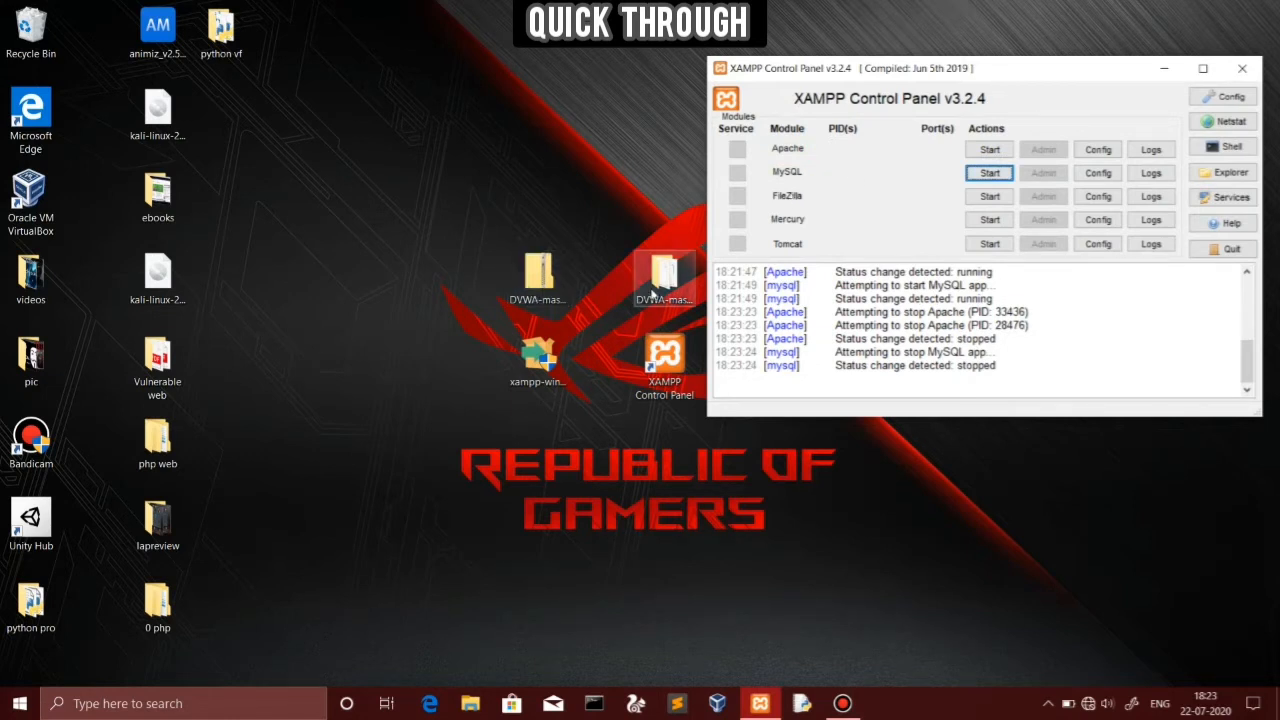
# Copy the DVWA folder from the desktop and bring up File Explorer
pyautogui.rightClick(652, 291)
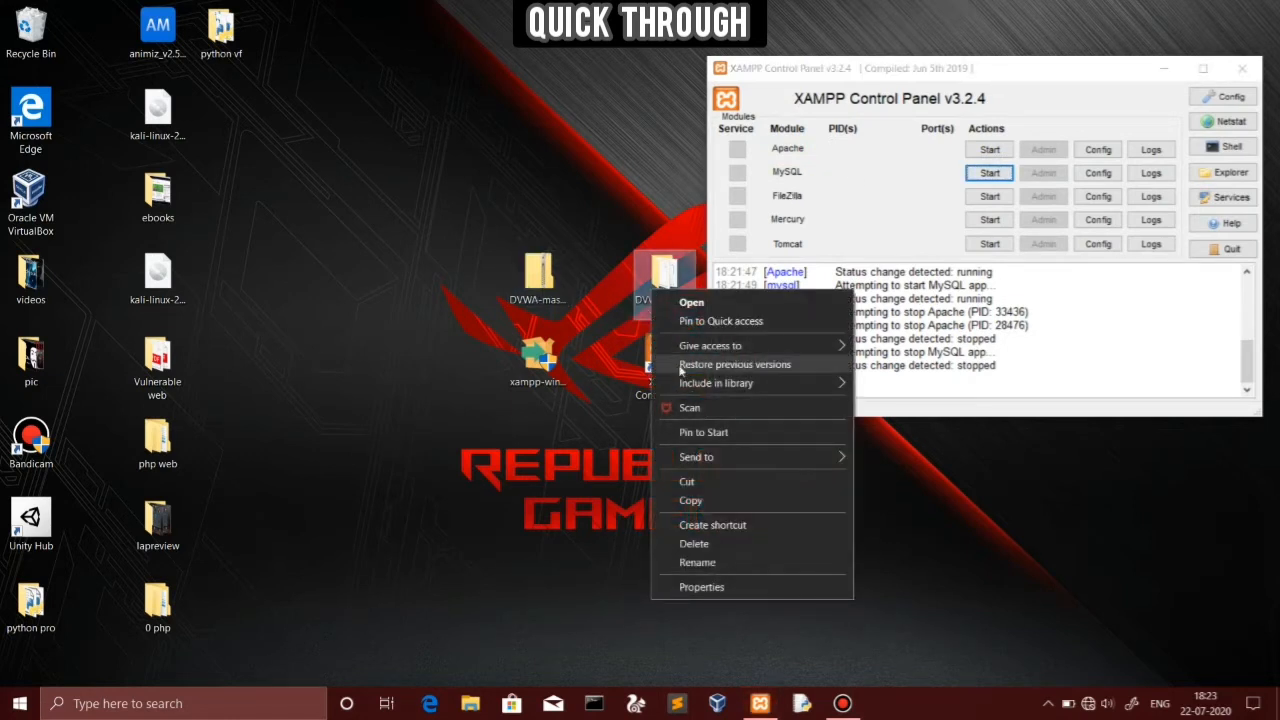
pyautogui.click(690, 500)
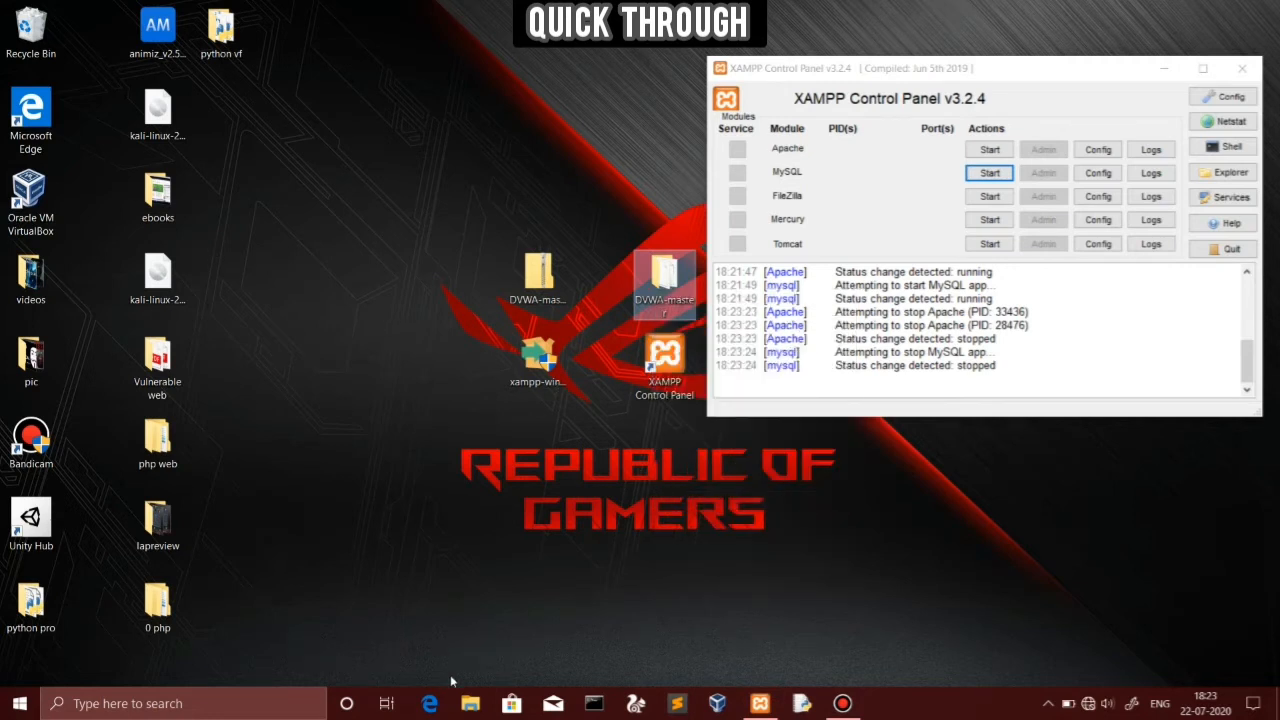
pyautogui.click(468, 706)
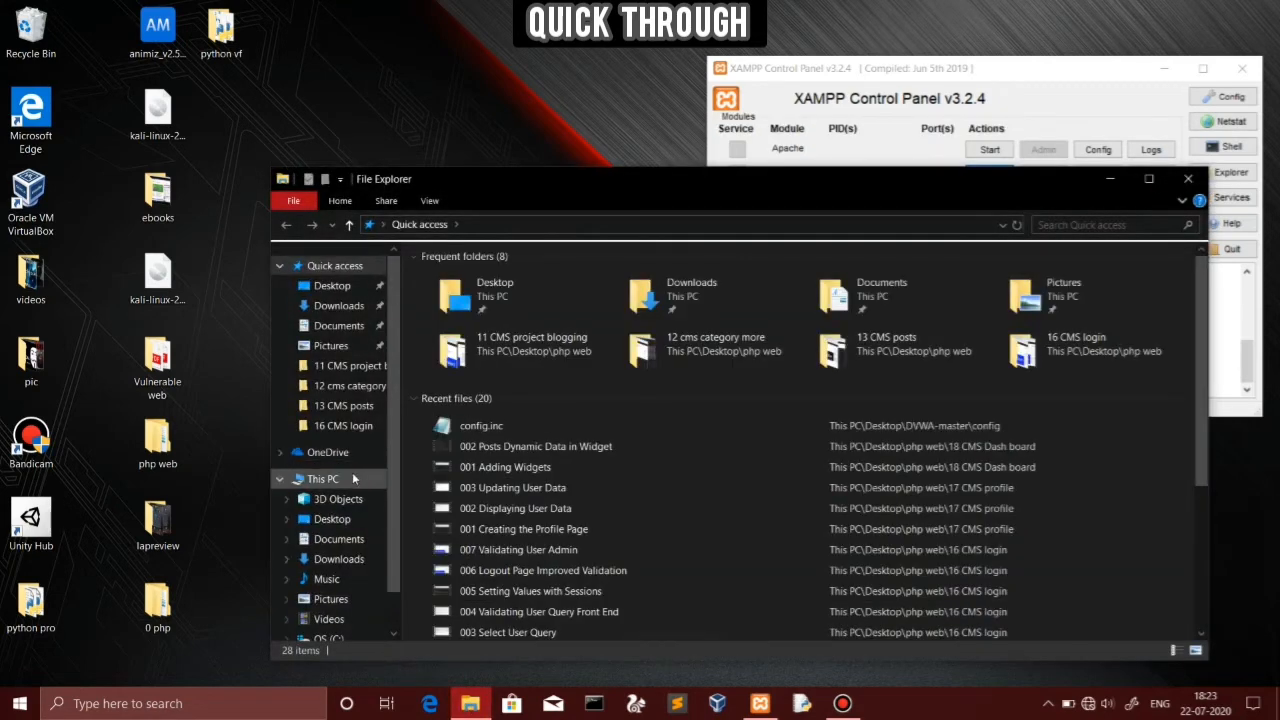
# Paste the copied DVWA folder into C:\xampp\htdocs
pyautogui.click(352, 479)
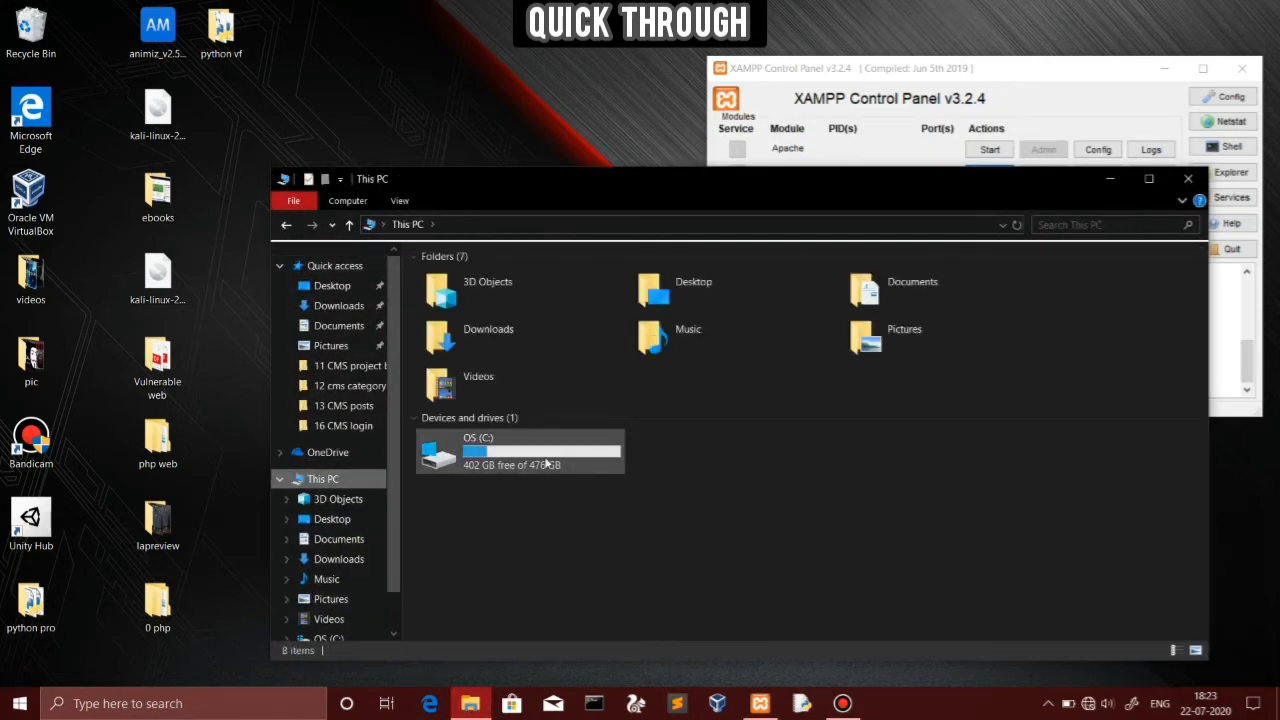
pyautogui.click(546, 463)
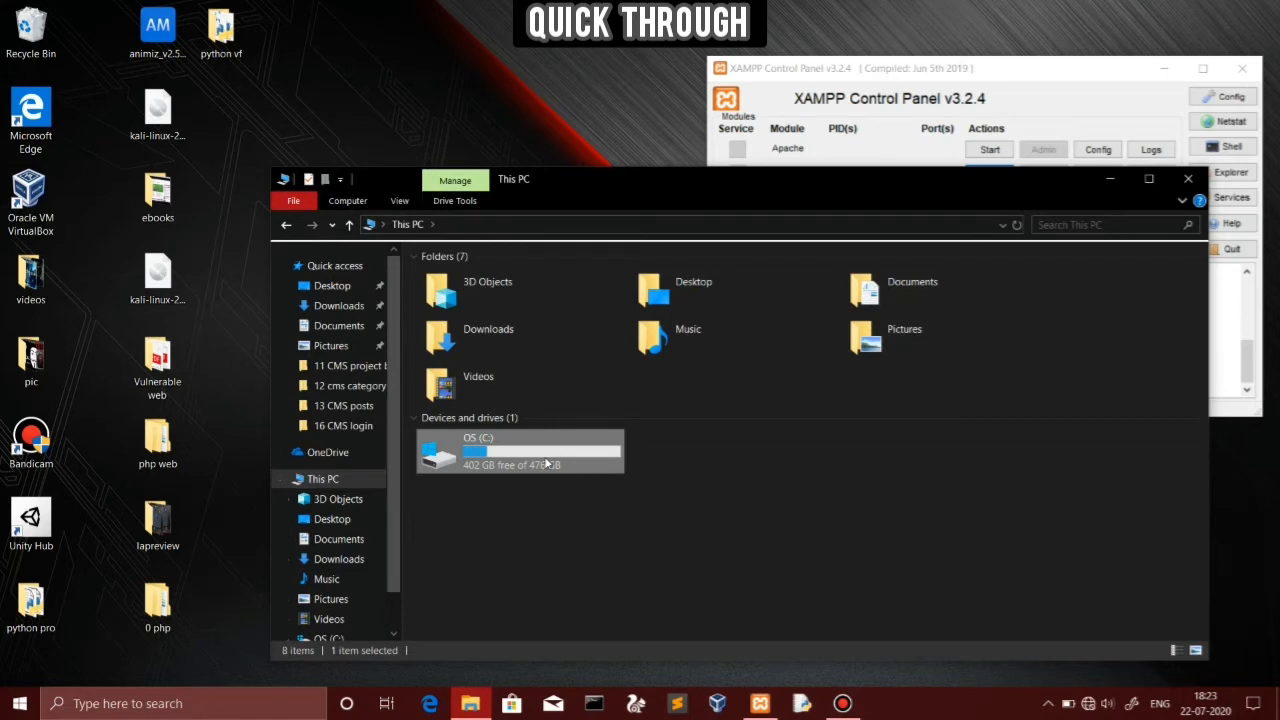
pyautogui.doubleClick(546, 463)
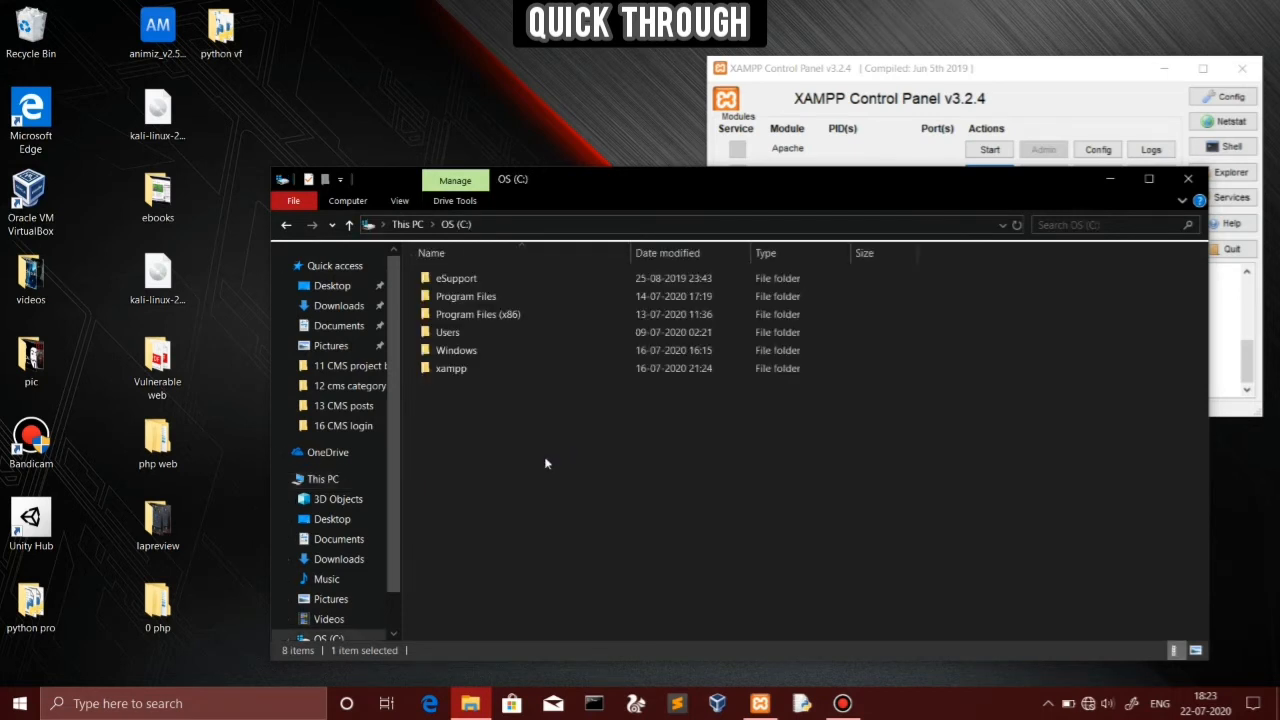
pyautogui.doubleClick(476, 371)
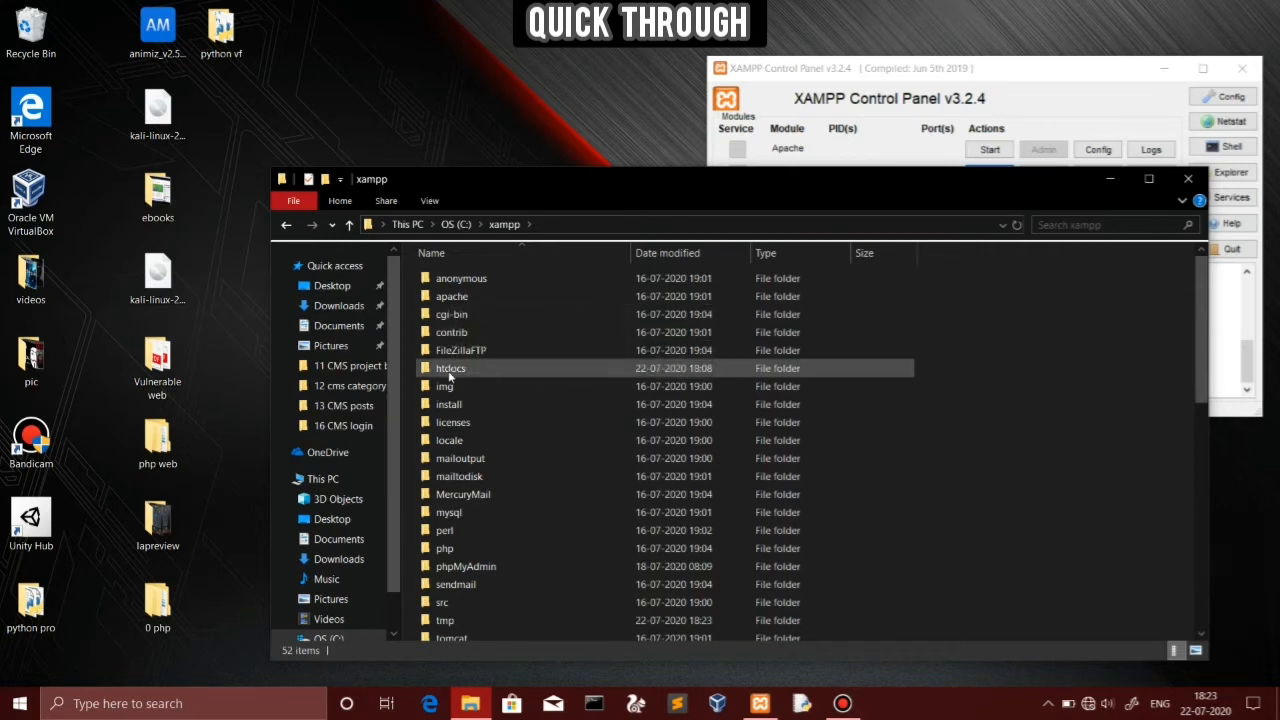
pyautogui.doubleClick(450, 370)
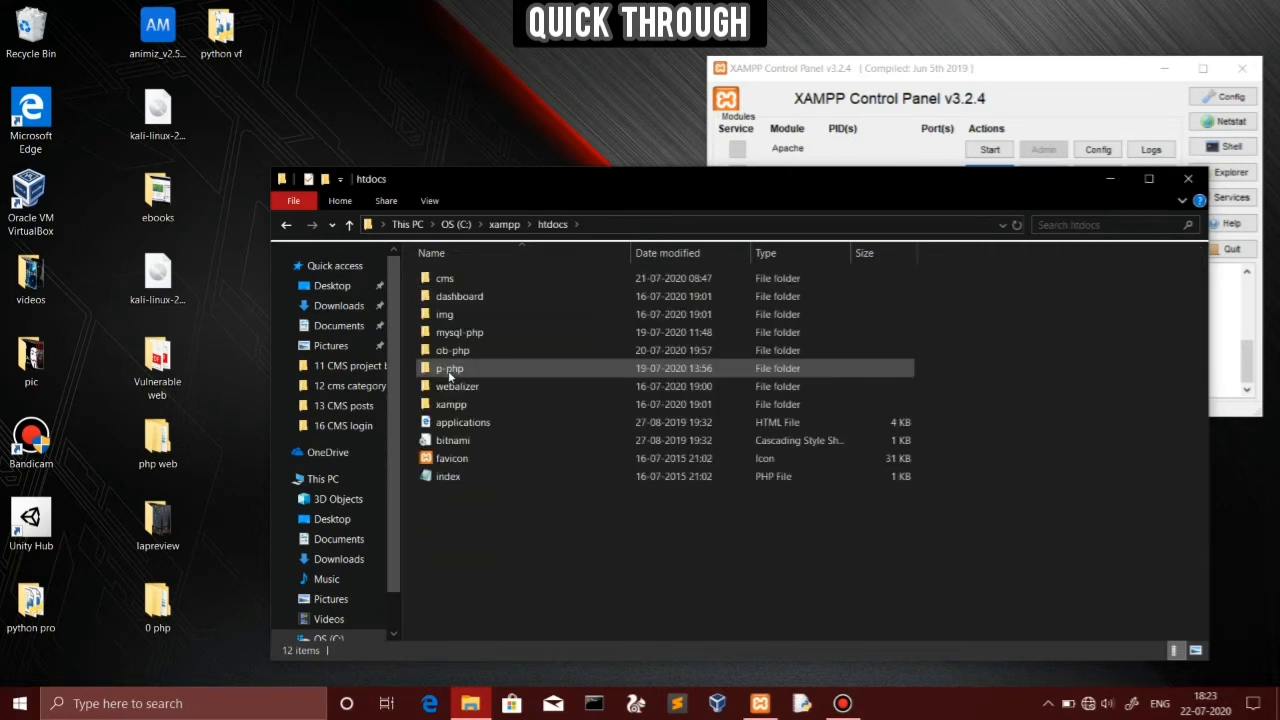
pyautogui.rightClick(474, 576)
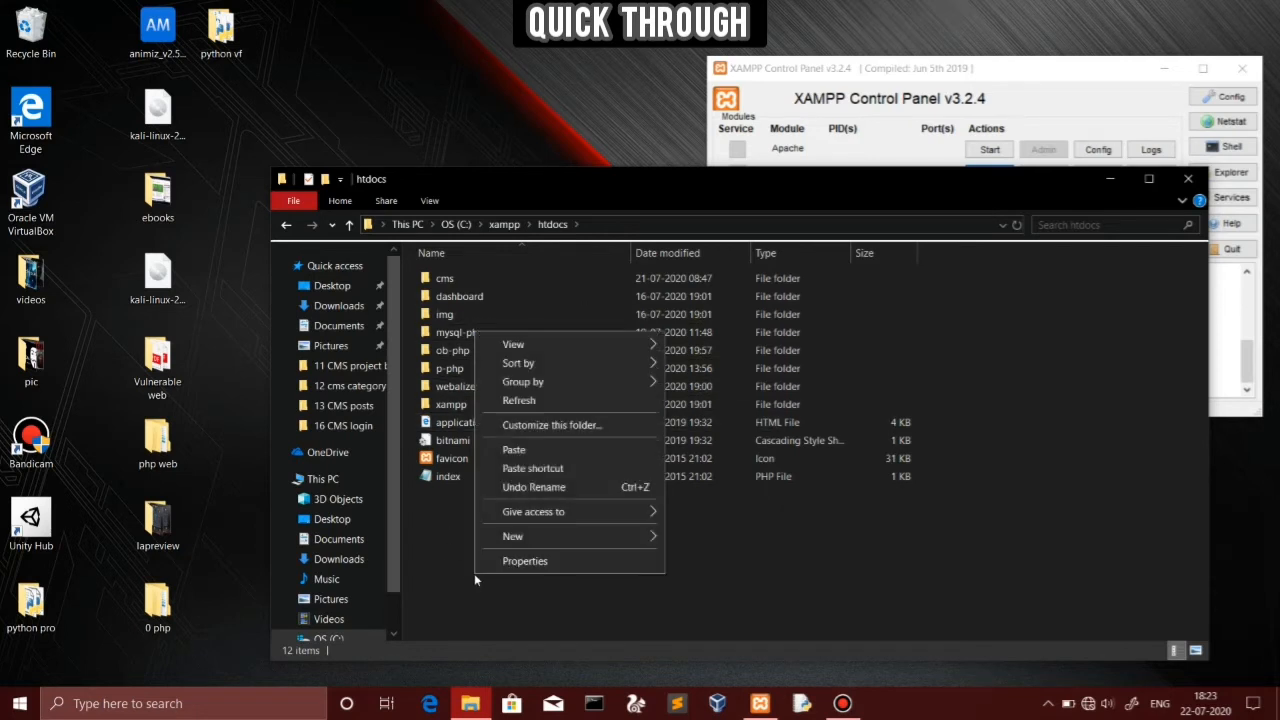
pyautogui.click(529, 450)
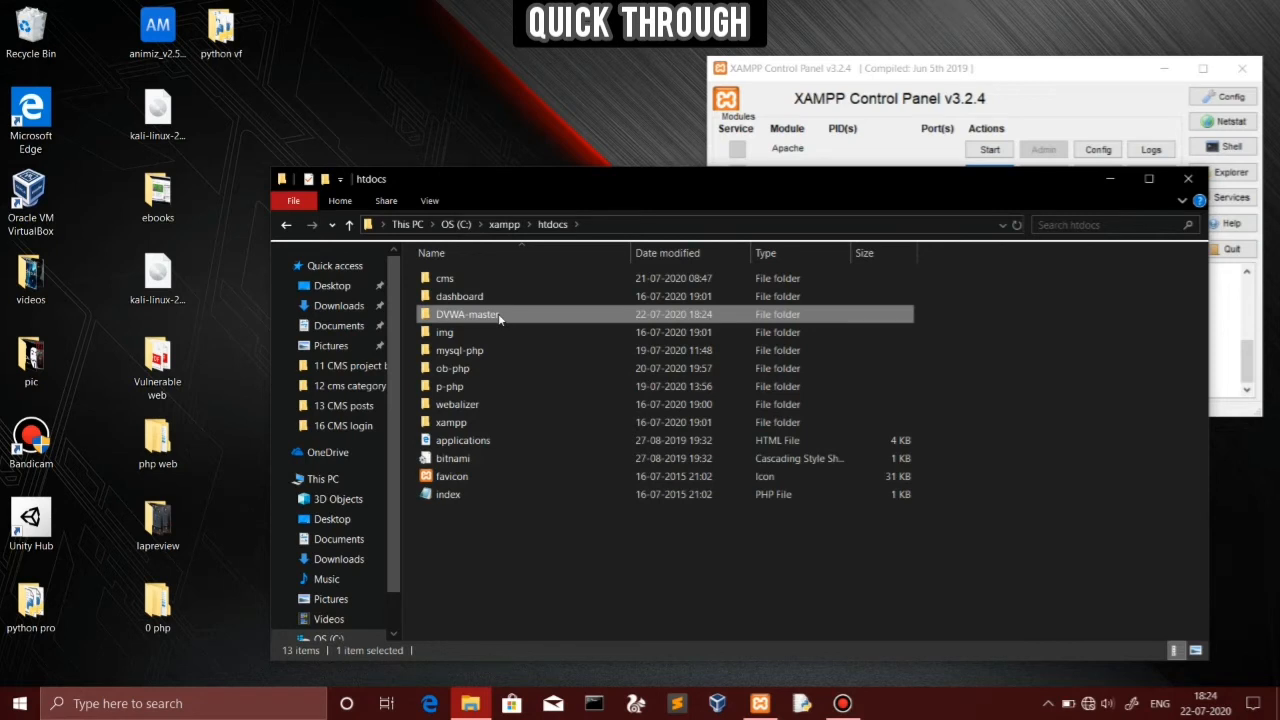
# Rename the DVWA-master folder in htdocs to dvwa and minimize File Explorer
pyautogui.rightClick(499, 318)
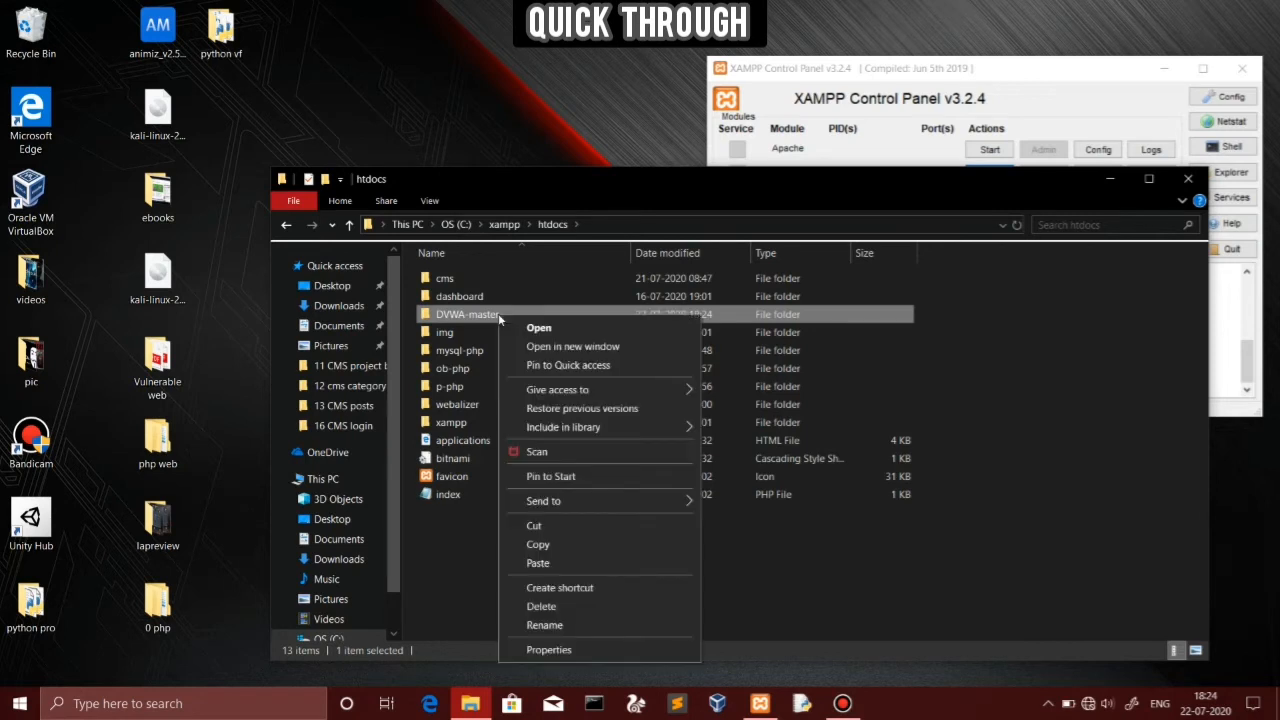
pyautogui.click(558, 627)
pyautogui.press('BackSpace')
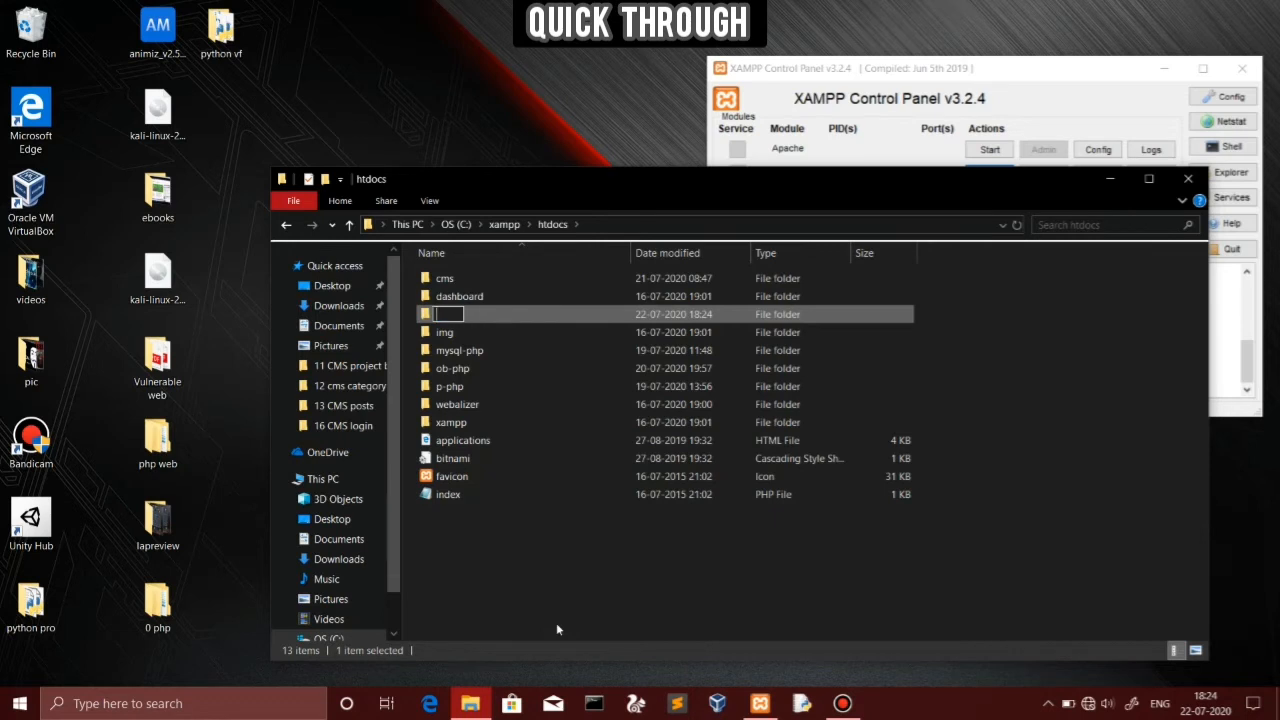
pyautogui.write('dvwa')
pyautogui.press('Return')
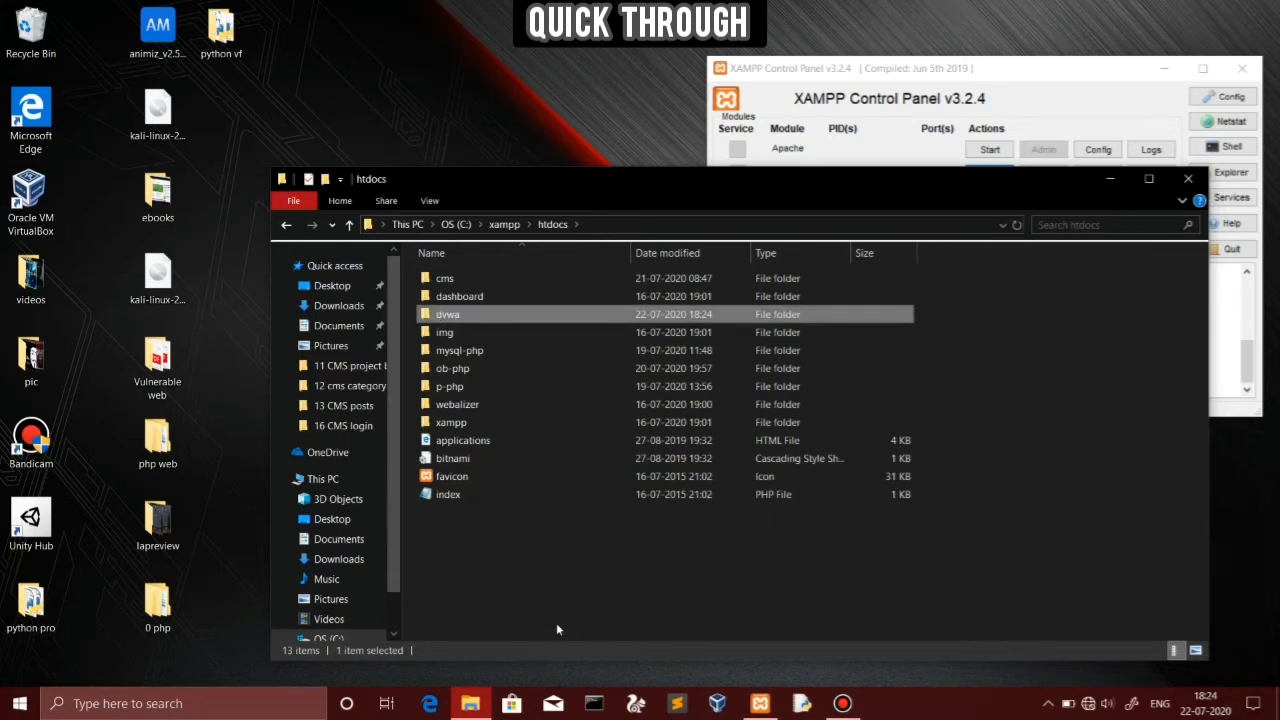
pyautogui.click(1109, 178)
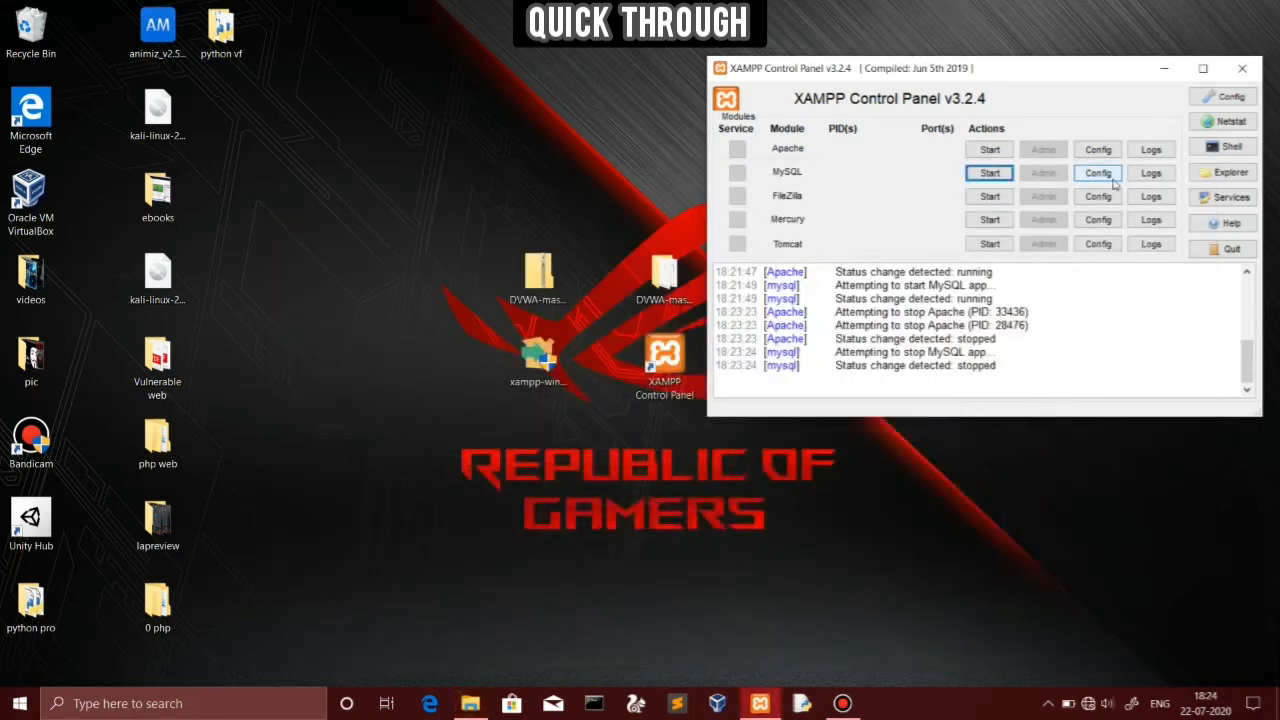
# Restart Apache and MySQL in XAMPP and launch Microsoft Edge
pyautogui.click(989, 149)
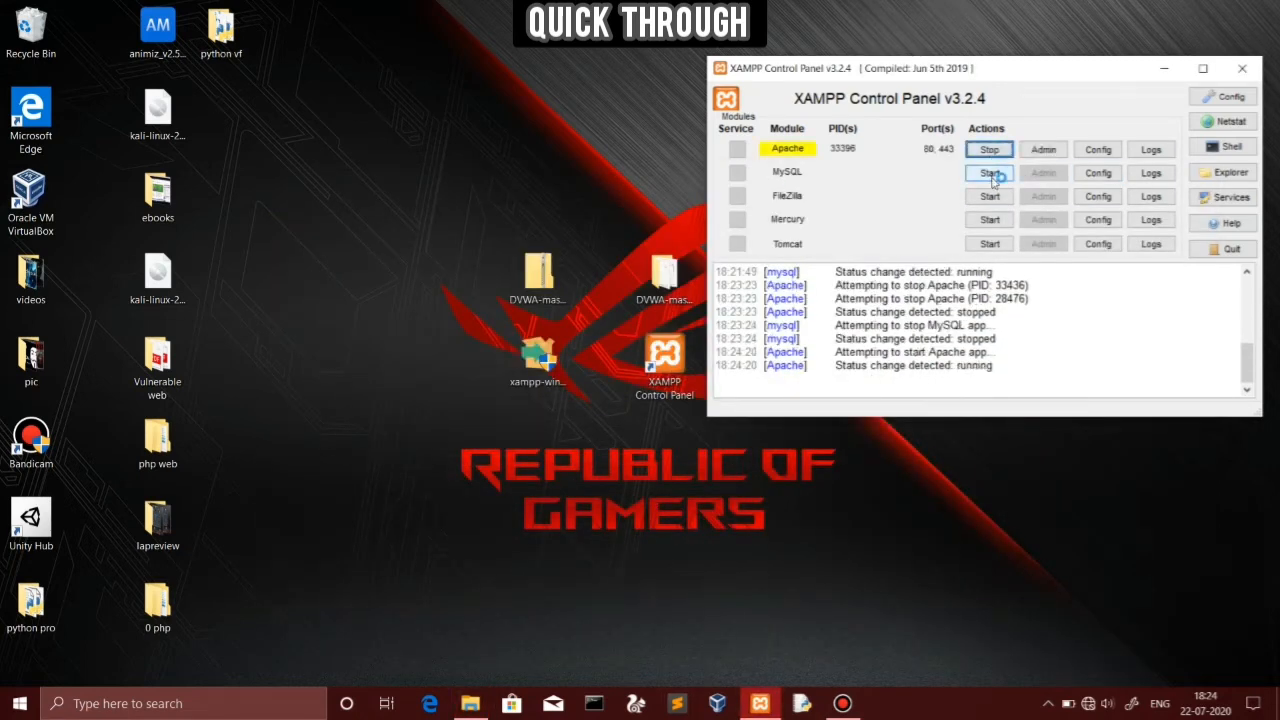
pyautogui.click(990, 174)
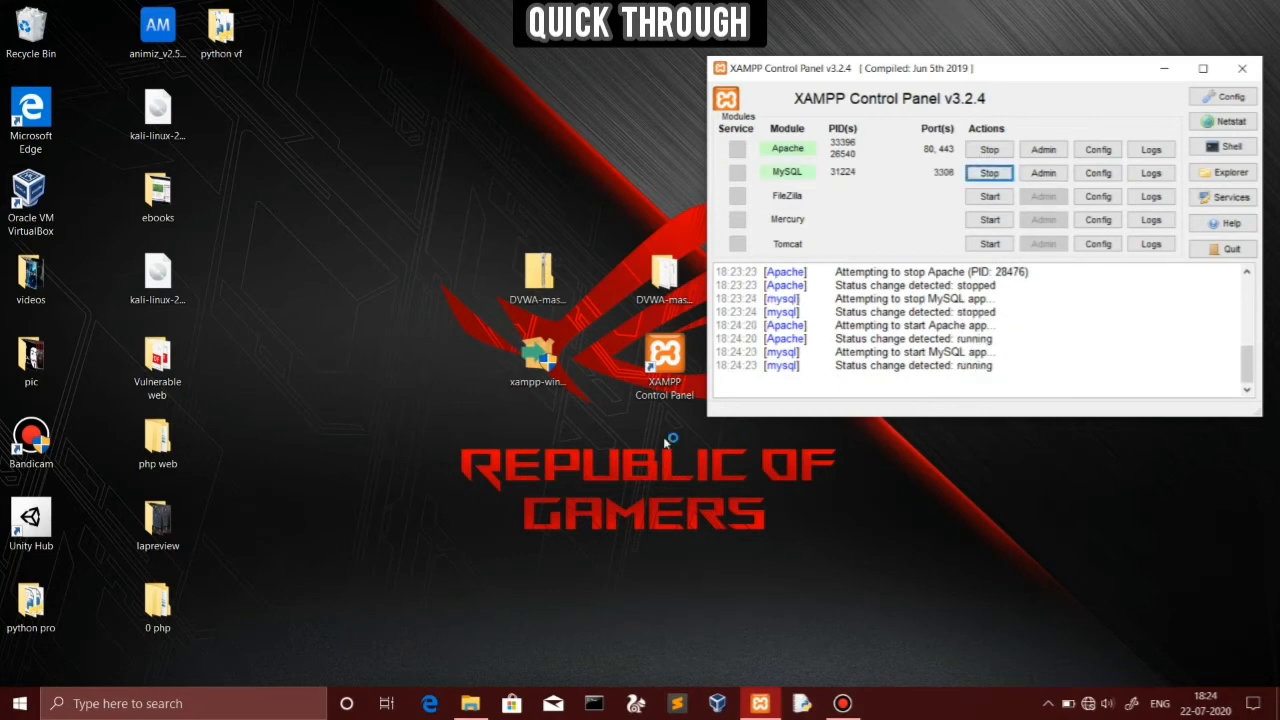
pyautogui.click(432, 705)
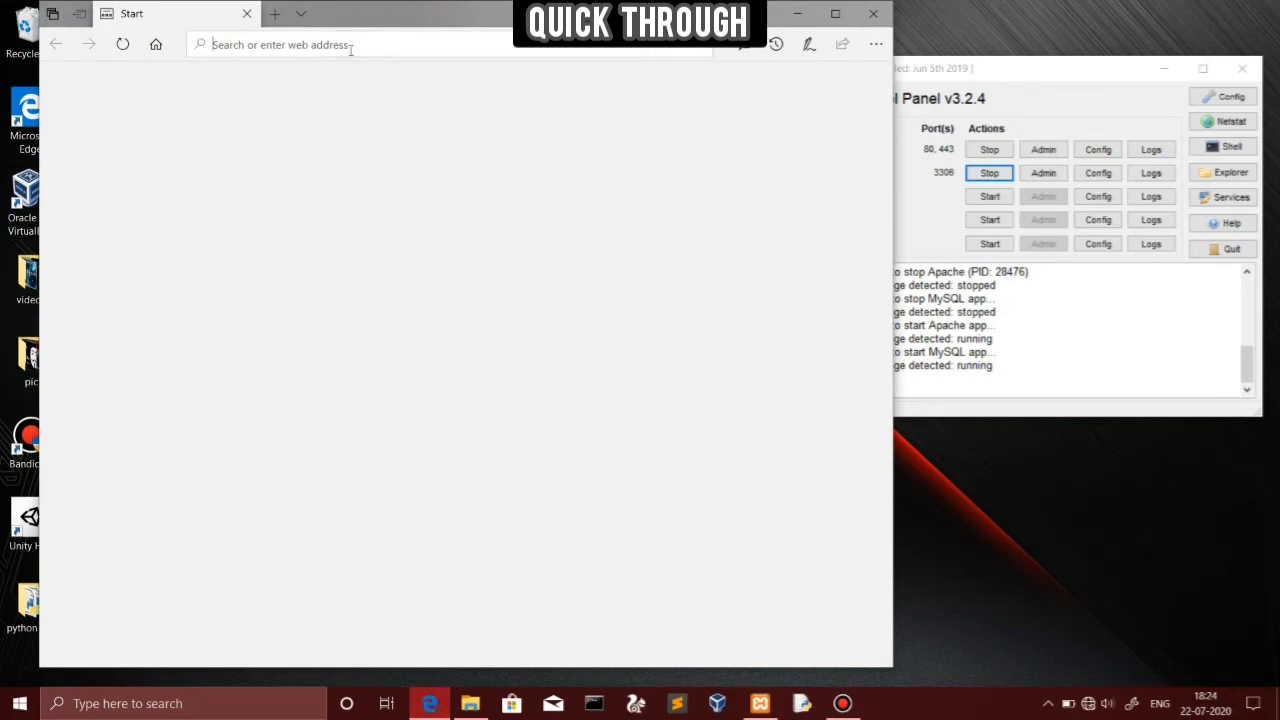
# Load localhost/dvwa in Edge, trimming the autocompleted '/Dvwa/' from the address
pyautogui.write('local')
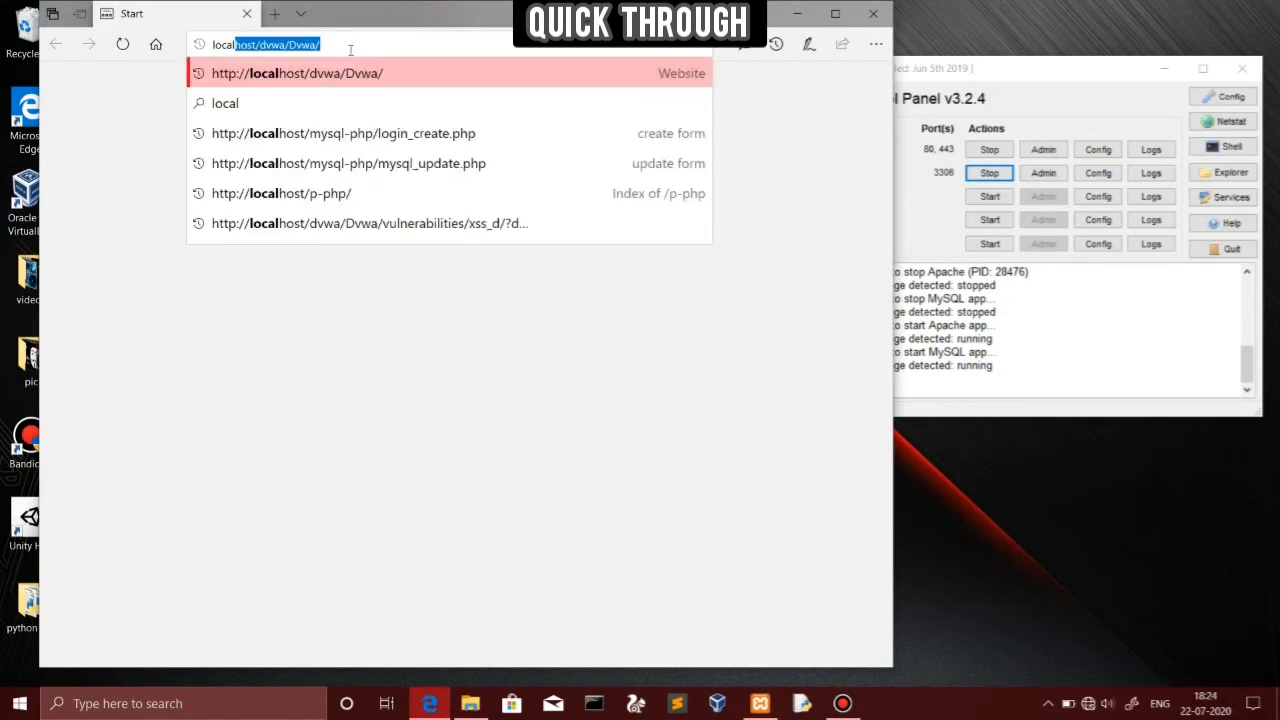
pyautogui.write('host')
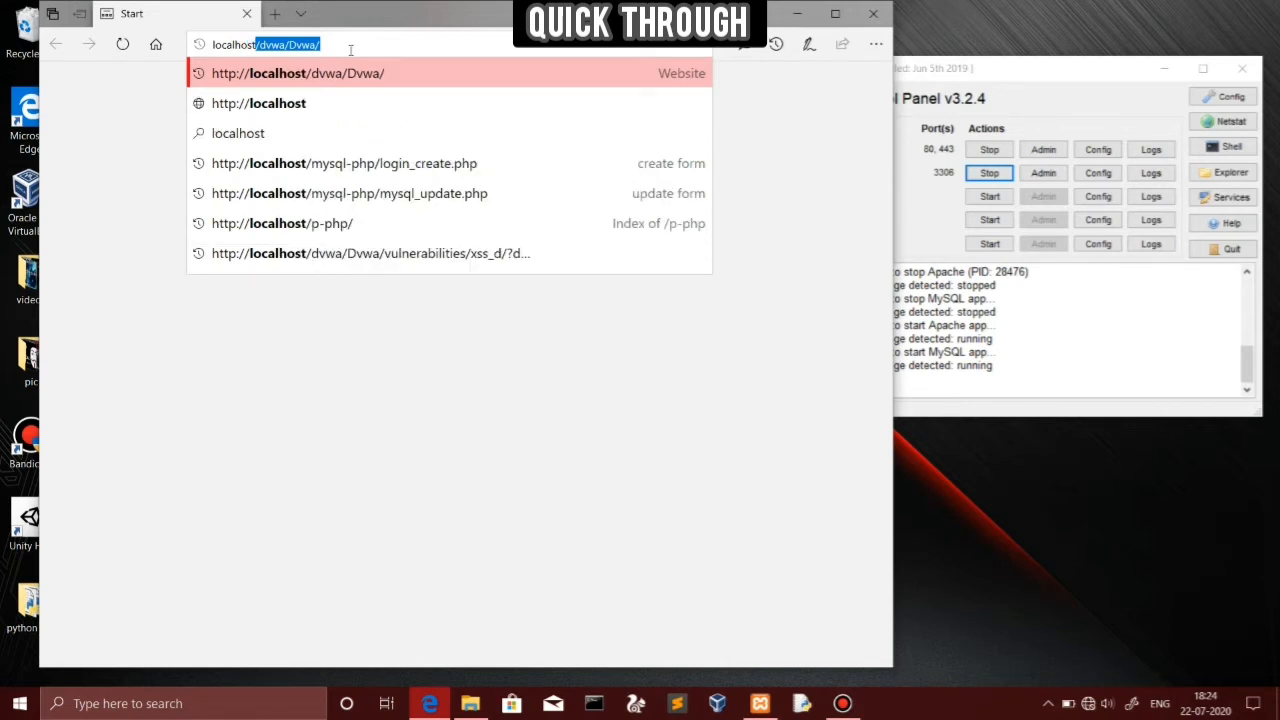
pyautogui.write('/dvwa')
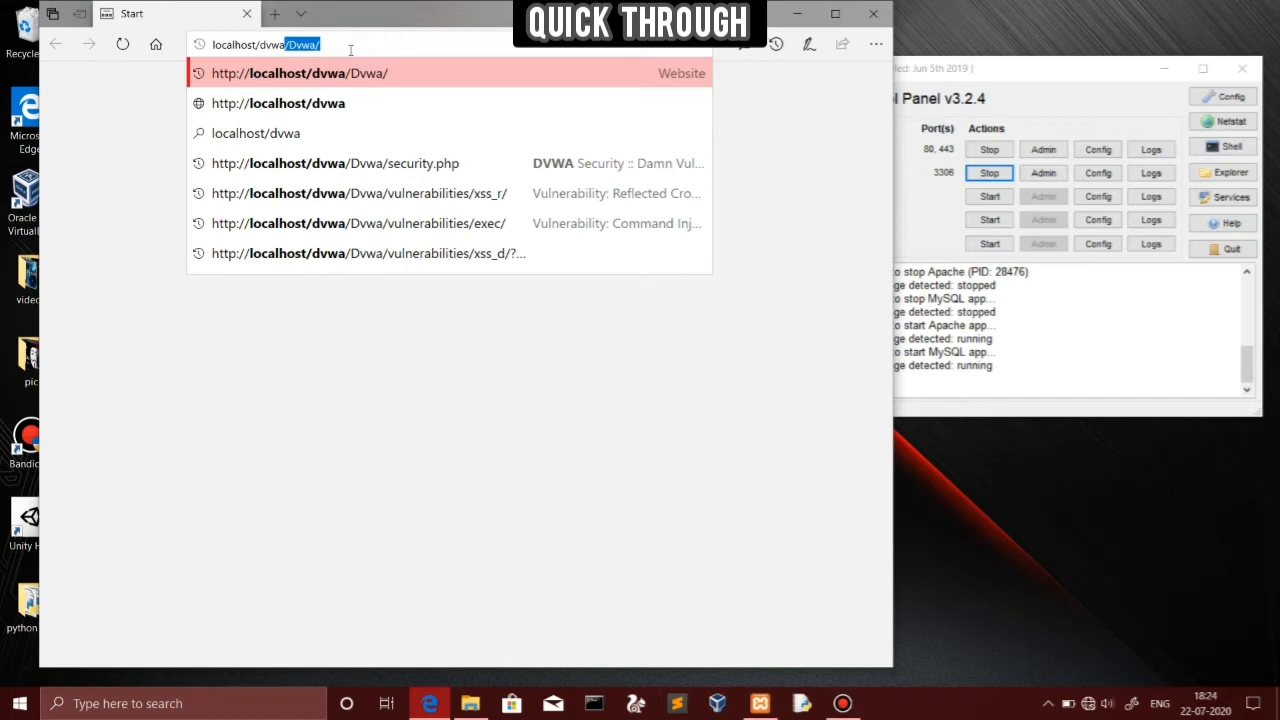
pyautogui.press('Left')
pyautogui.press('Delete')
pyautogui.press('Delete')
pyautogui.press('Delete')
pyautogui.press('Delete')
pyautogui.press('BackSpace')
pyautogui.press('BackSpace')
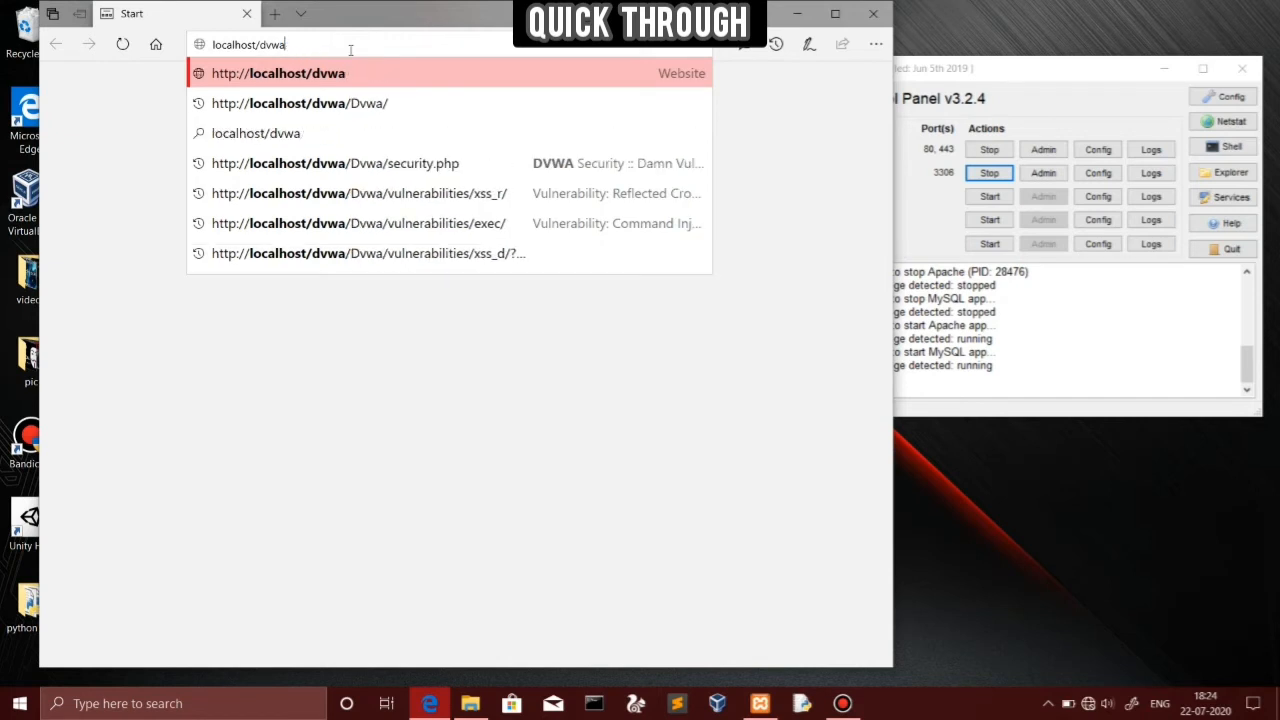
pyautogui.press('Return')
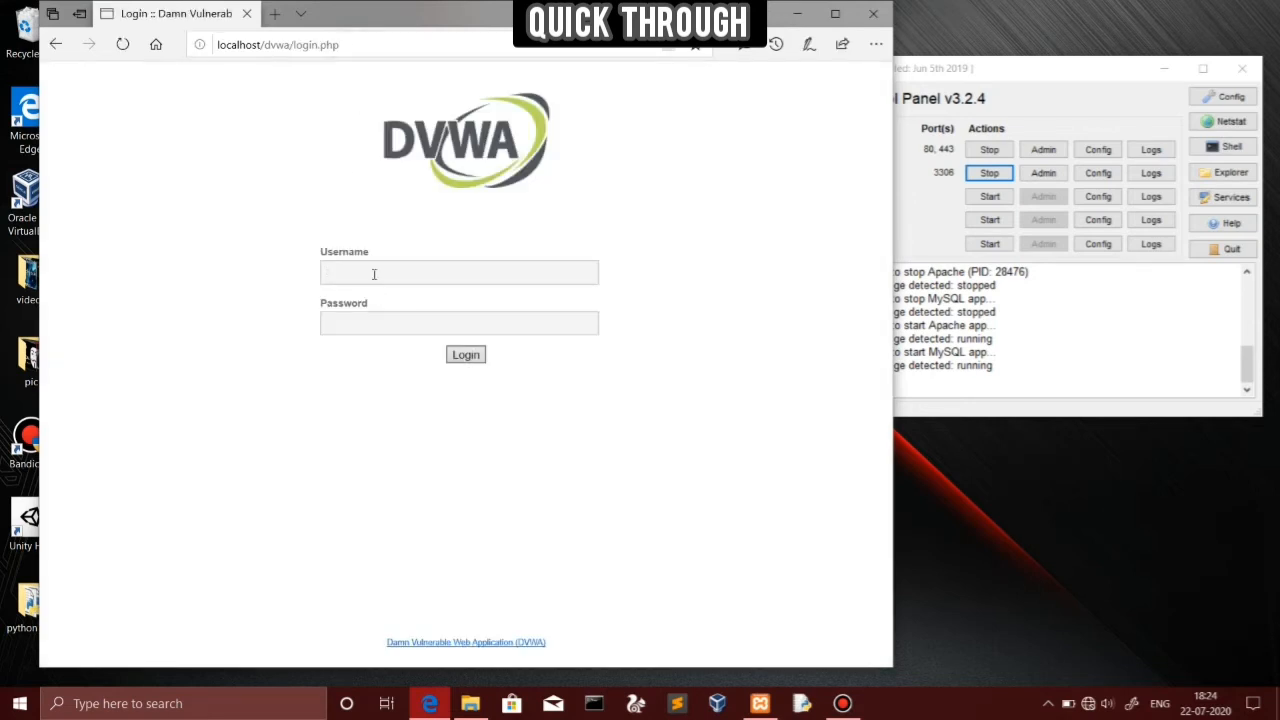
# Log in to DVWA with the admin username and its password, then maximize Edge
pyautogui.write('admin')
pyautogui.click(375, 331)
pyautogui.write('password')
pyautogui.click(465, 357)
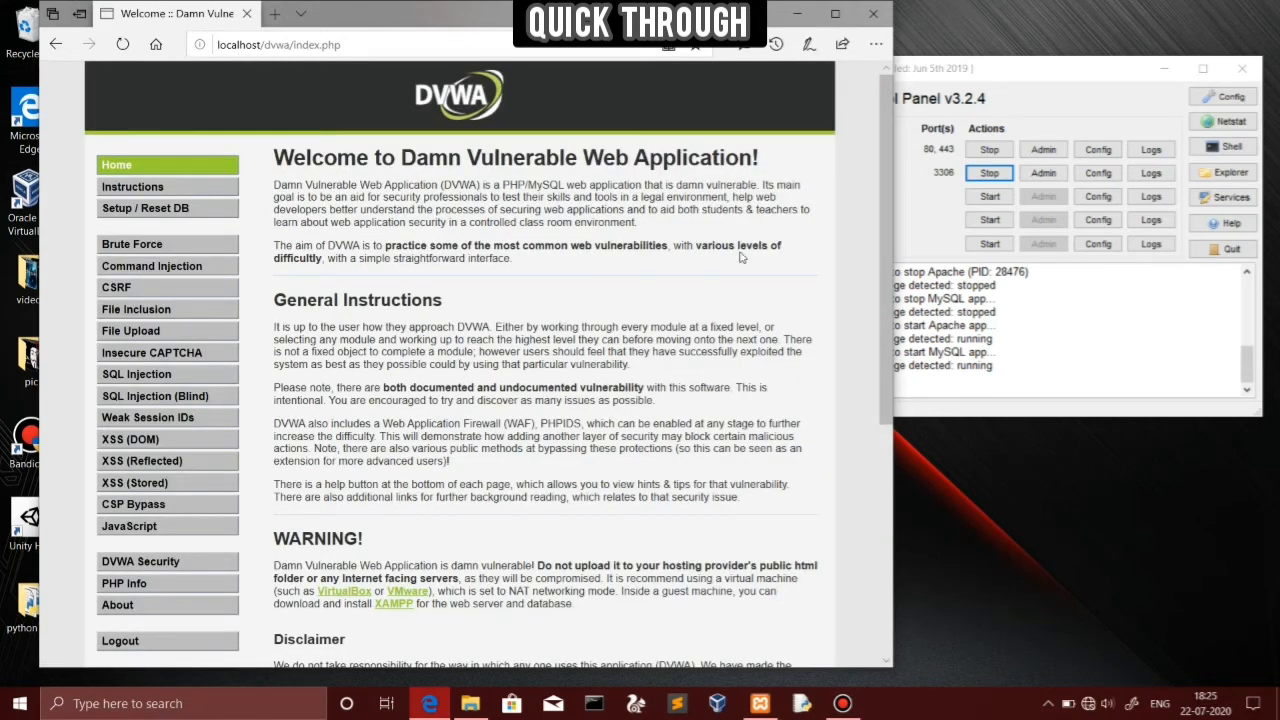
pyautogui.moveTo(887, 270); pyautogui.dragTo(880, 302)
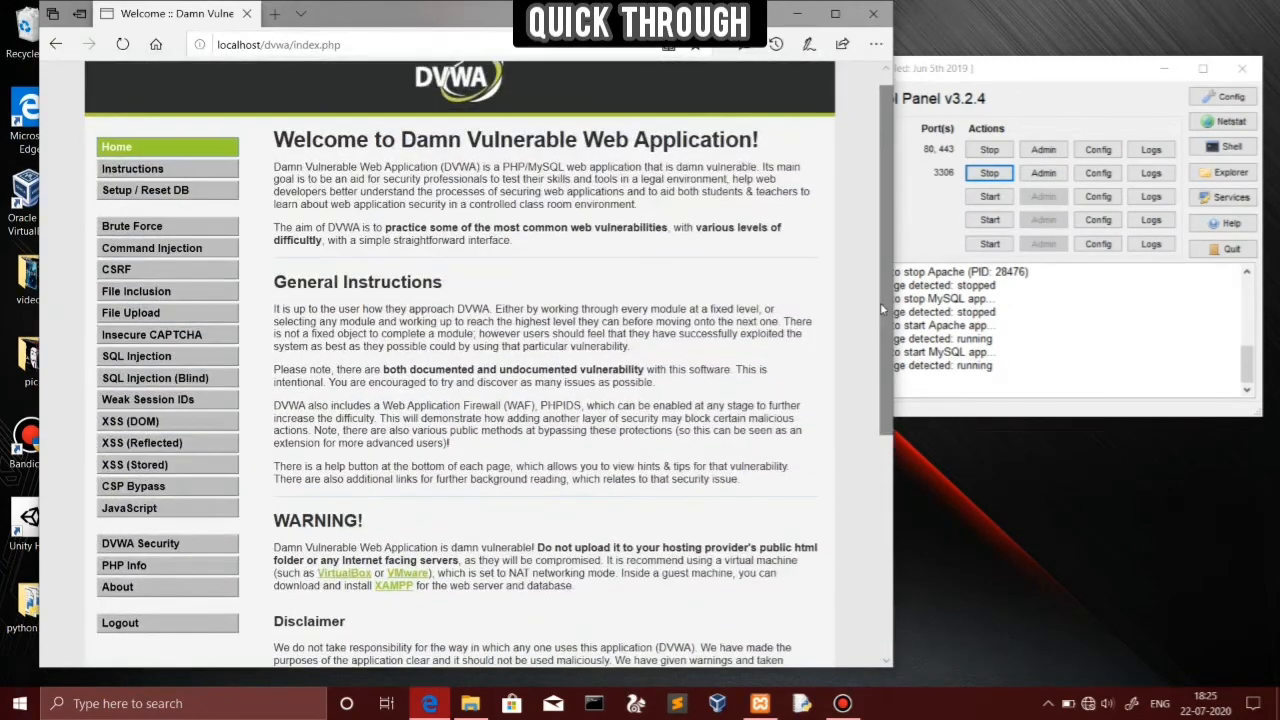
pyautogui.click(834, 14)
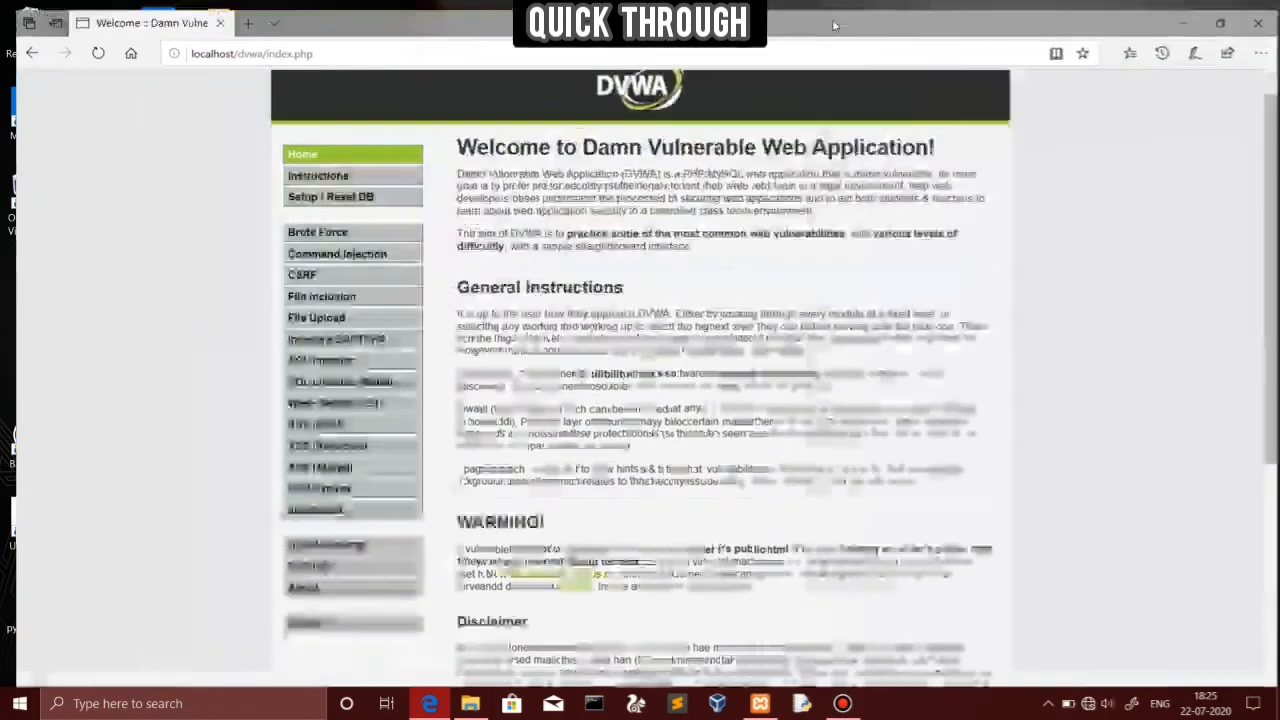
# On the Setup / Reset DB page, run Create / Reset Database
pyautogui.click(340, 193)
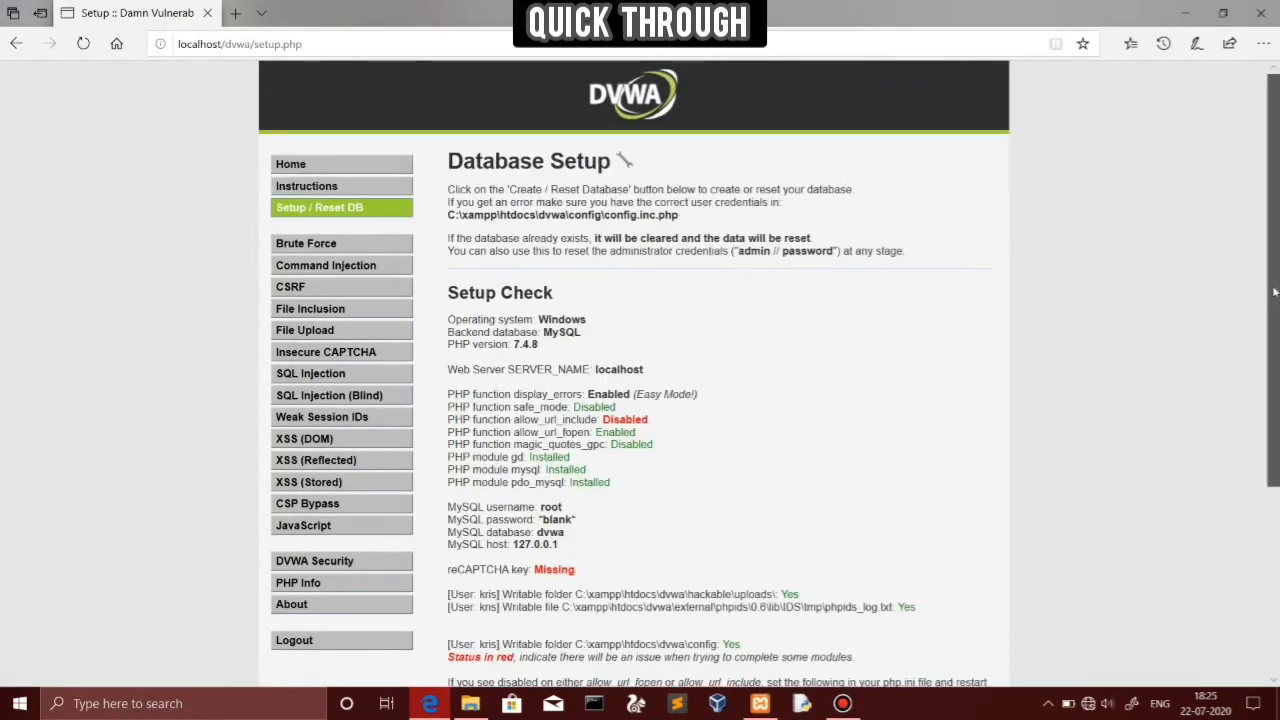
pyautogui.moveTo(1268, 288); pyautogui.dragTo(1268, 446)
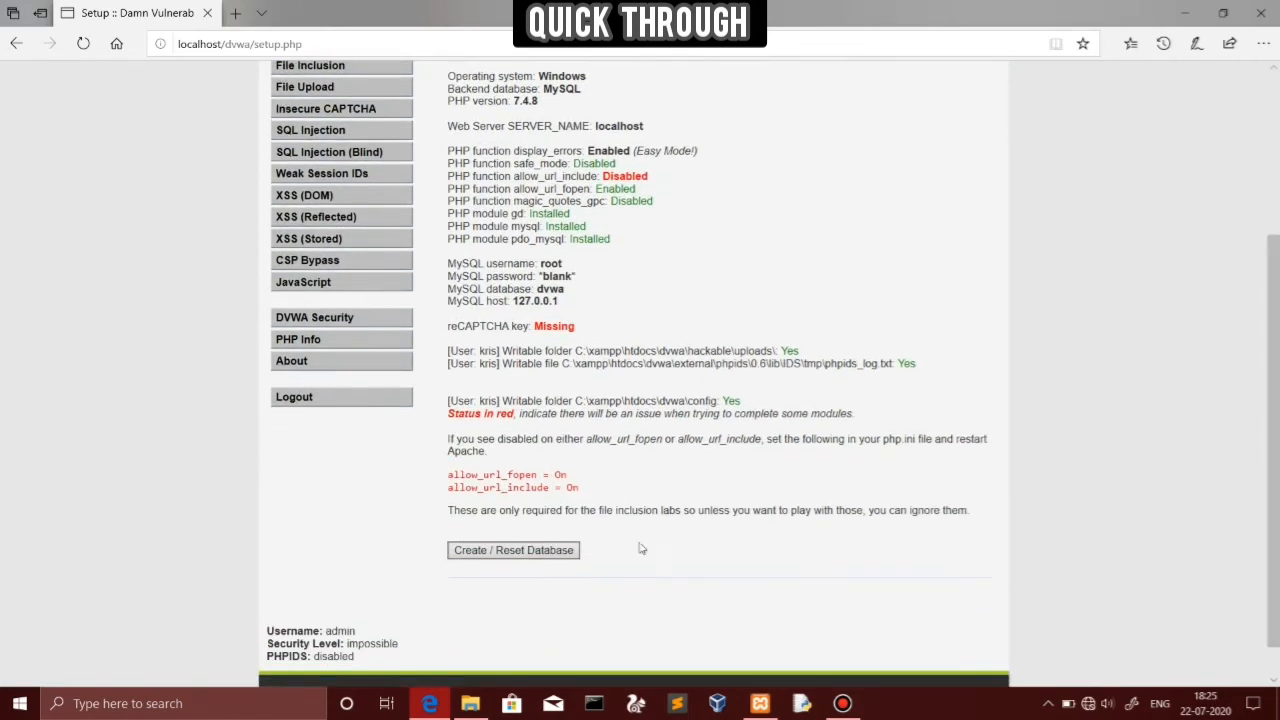
pyautogui.click(525, 556)
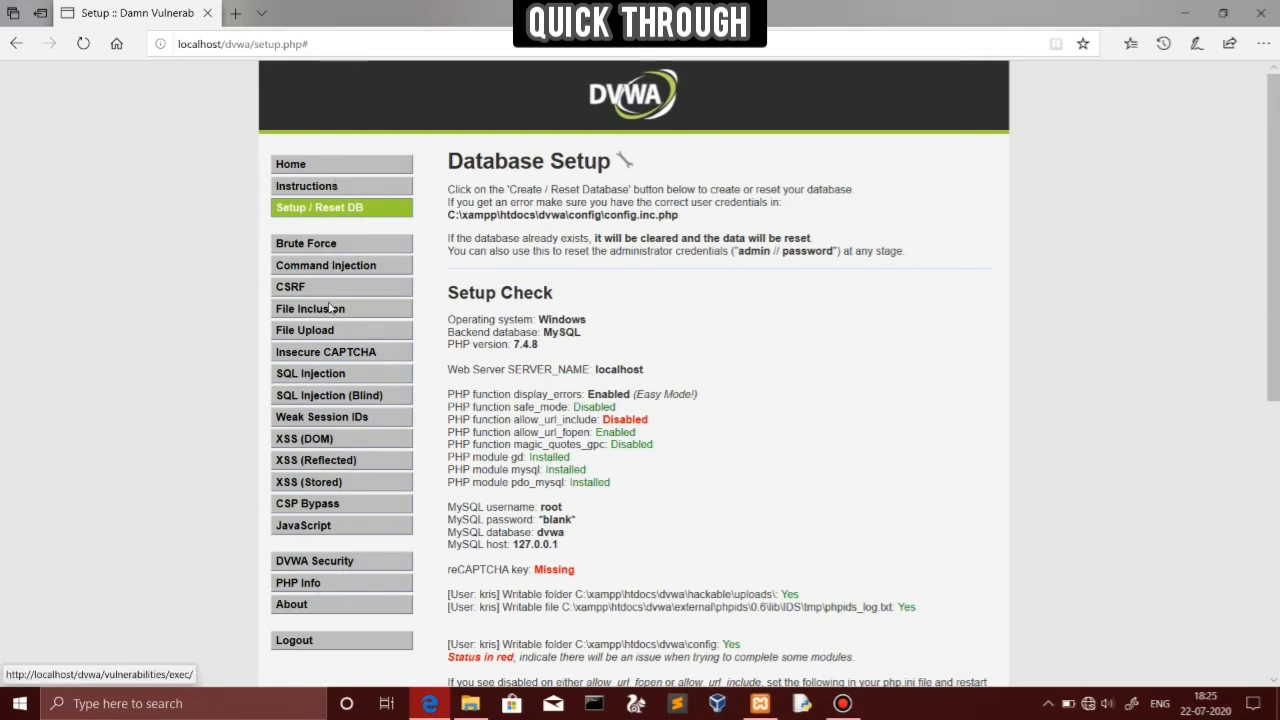
# Browse the Brute Force through XSS (DOM) vulnerability pages, then open DVWA Security
pyautogui.click(296, 248)
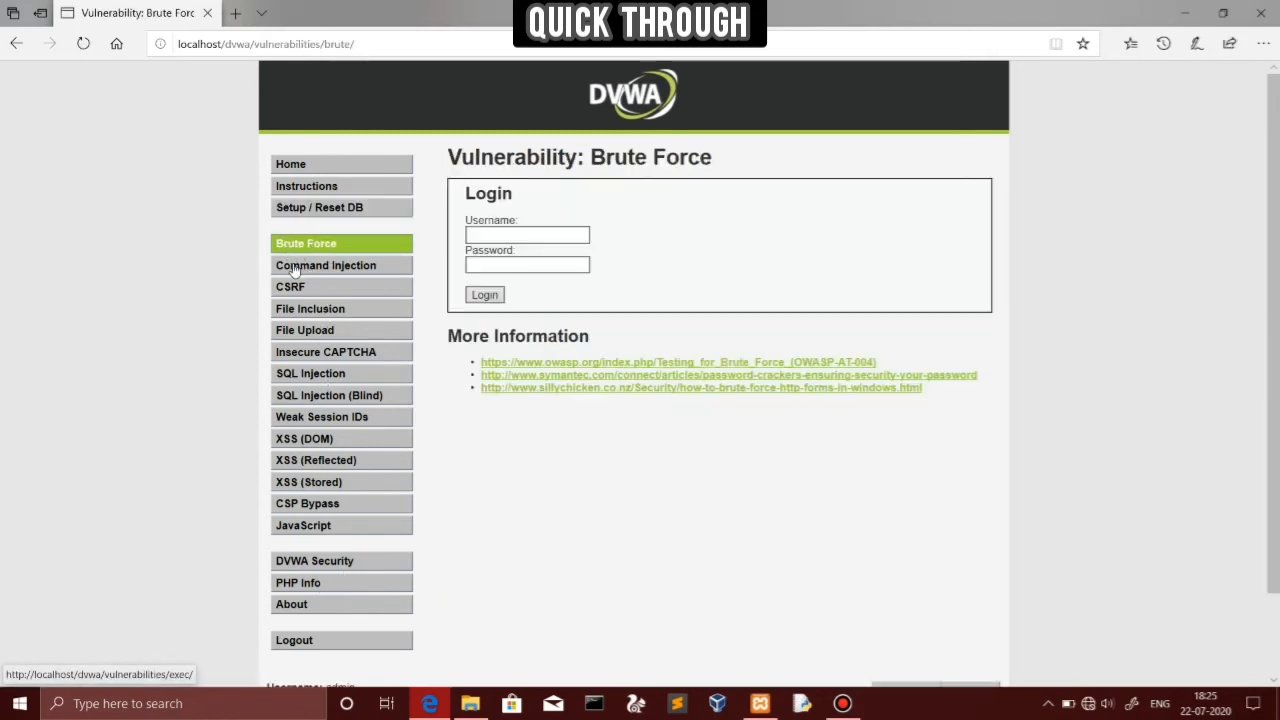
pyautogui.click(295, 268)
pyautogui.click(294, 289)
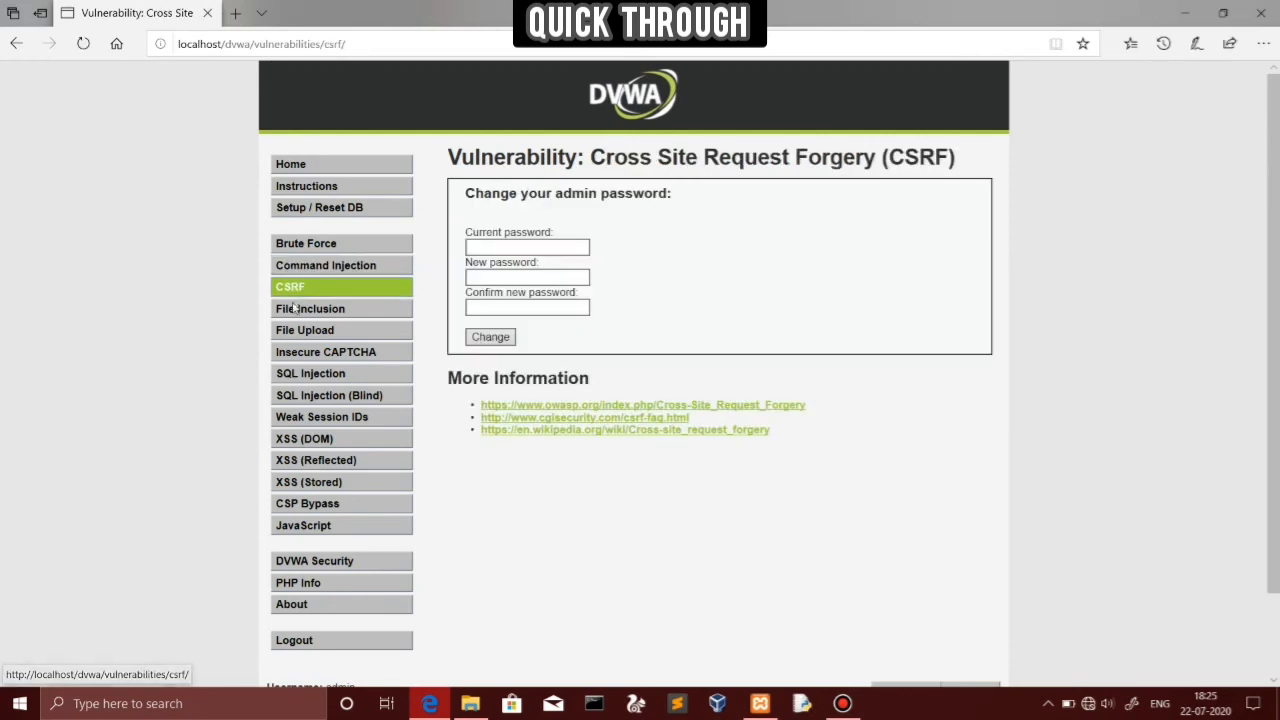
pyautogui.click(292, 310)
pyautogui.click(293, 332)
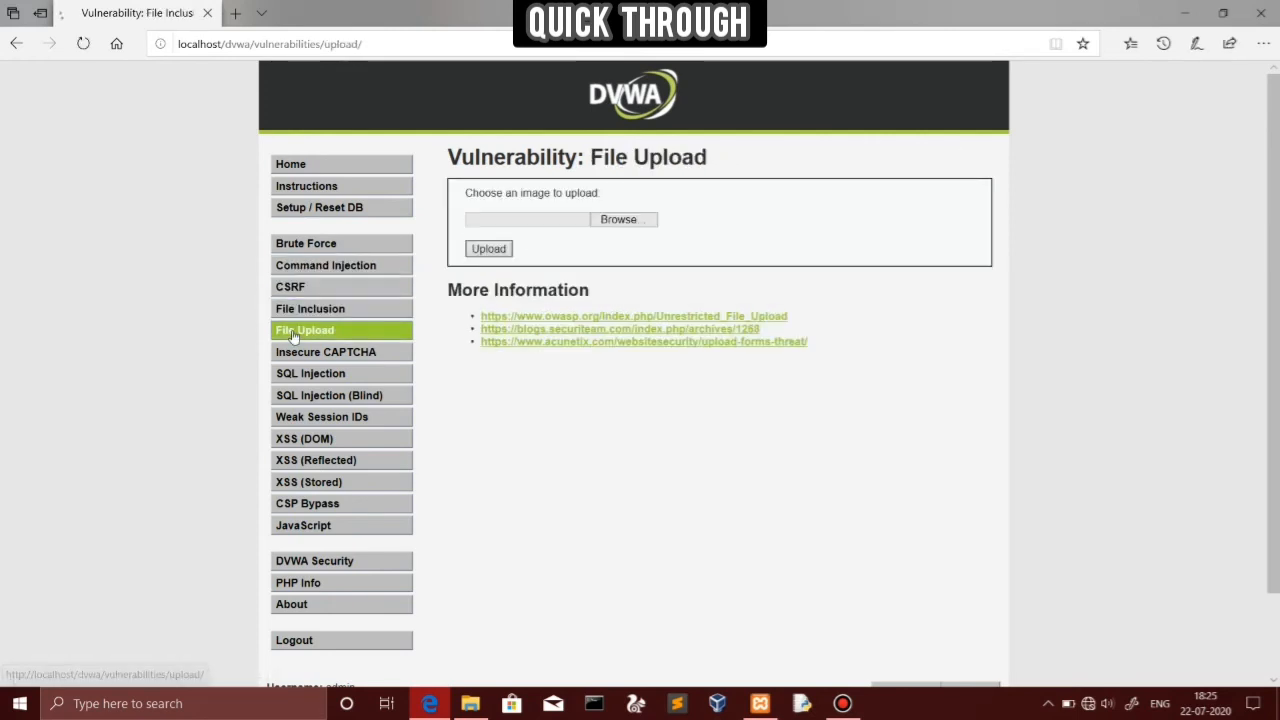
pyautogui.click(298, 396)
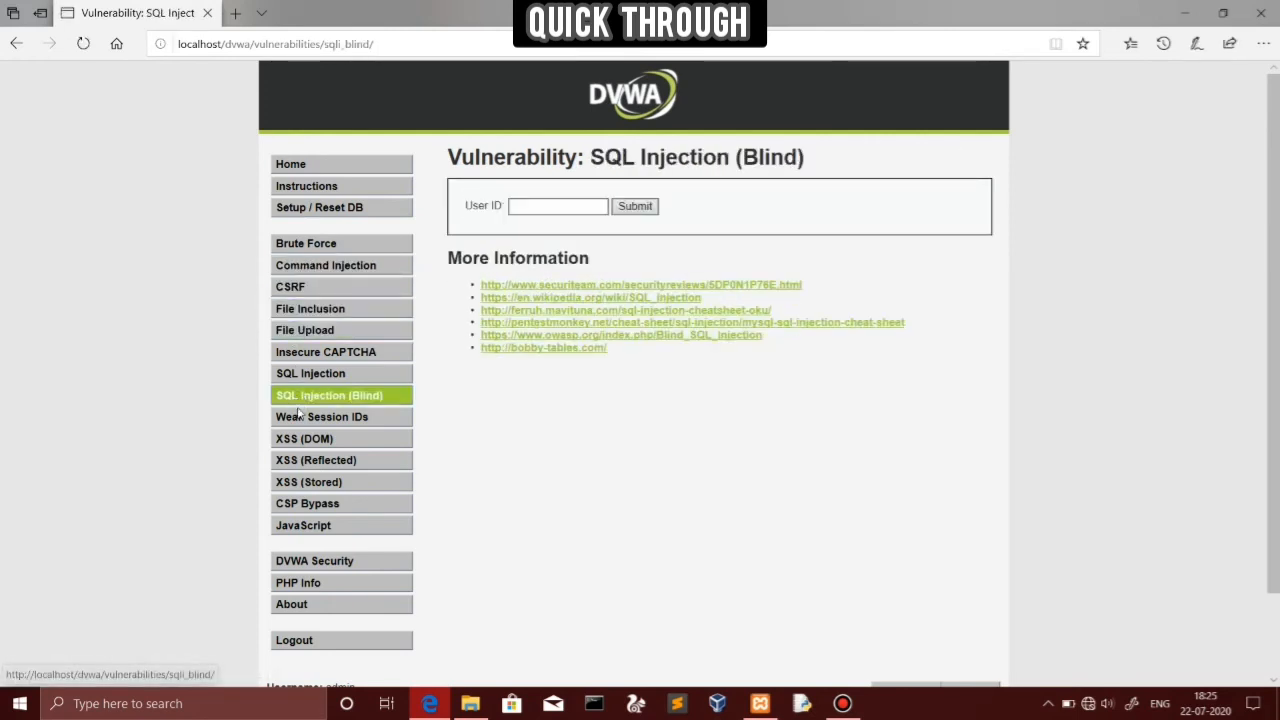
pyautogui.click(300, 440)
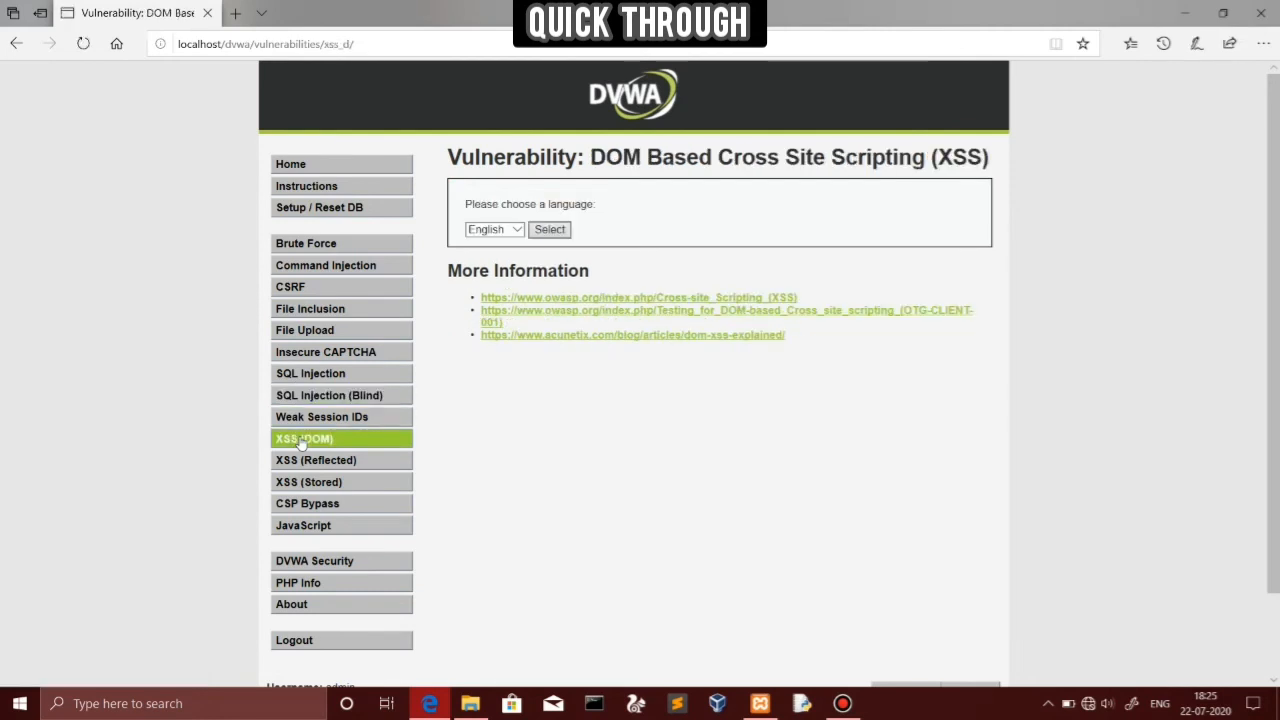
pyautogui.click(330, 565)
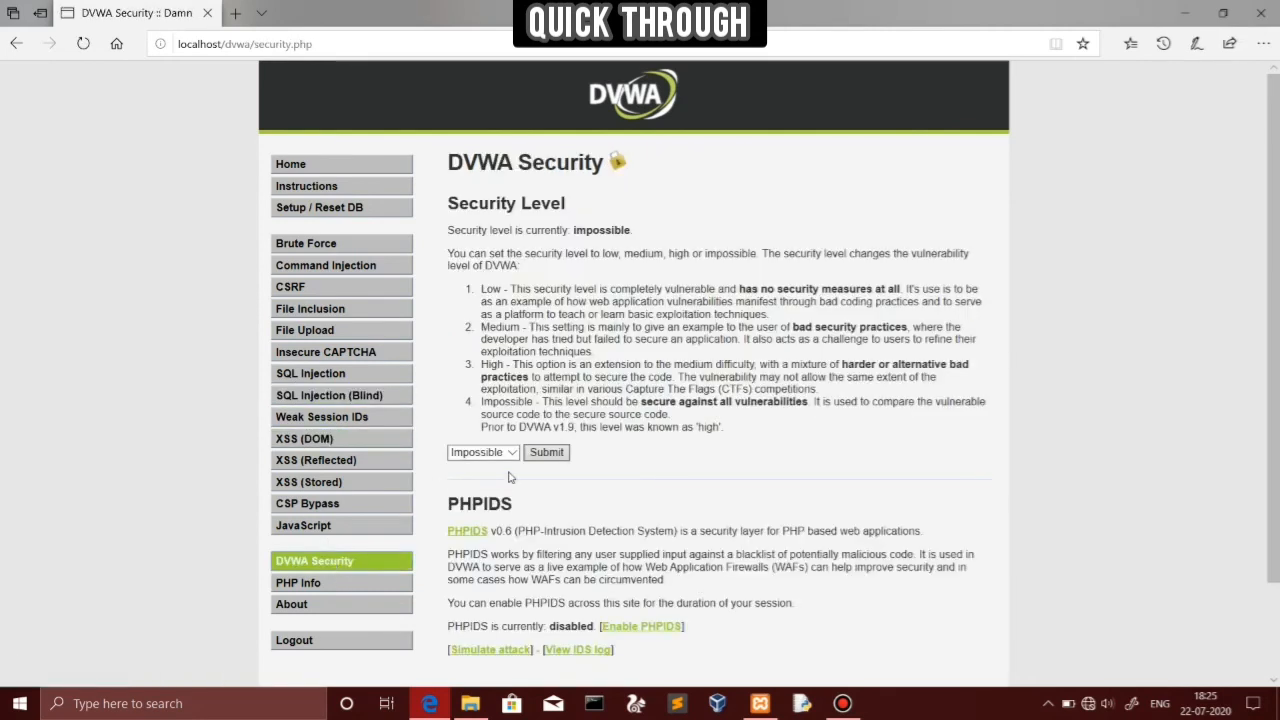
# View the Low/Medium/High/Impossible security levels, visit XSS (Reflected), then reopen them on DVWA Security
pyautogui.click(514, 455)
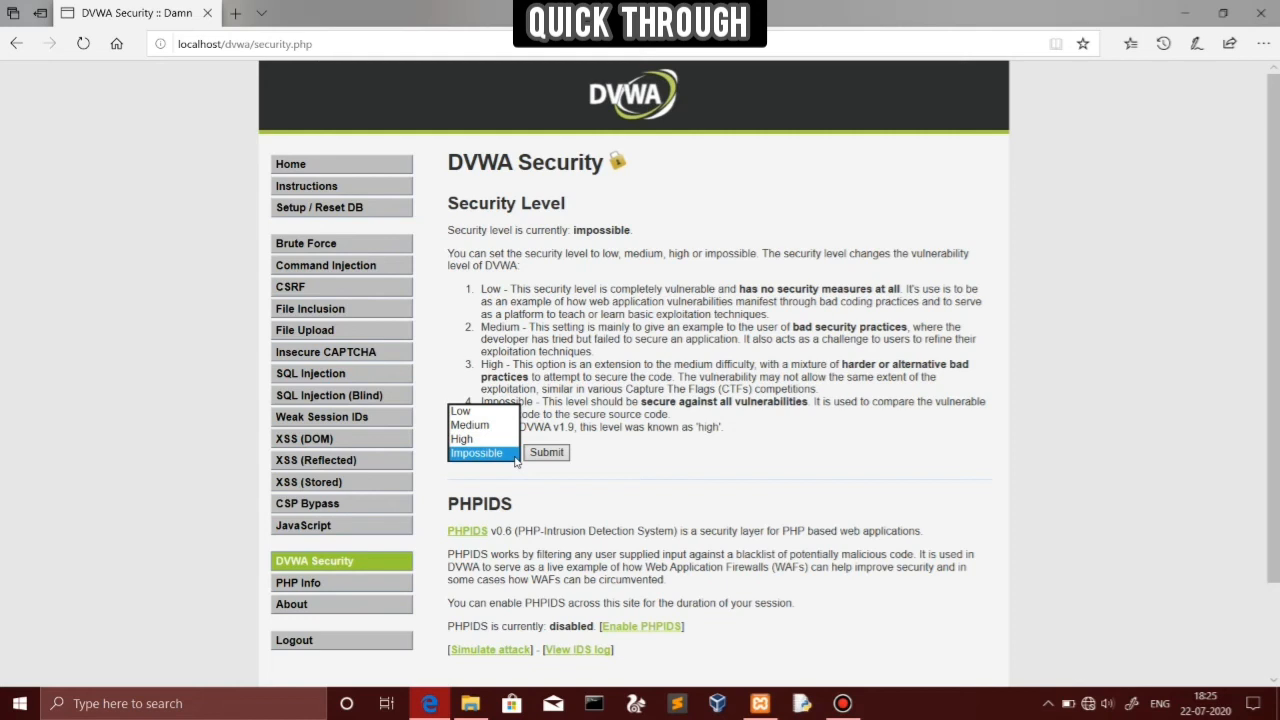
pyautogui.click(342, 468)
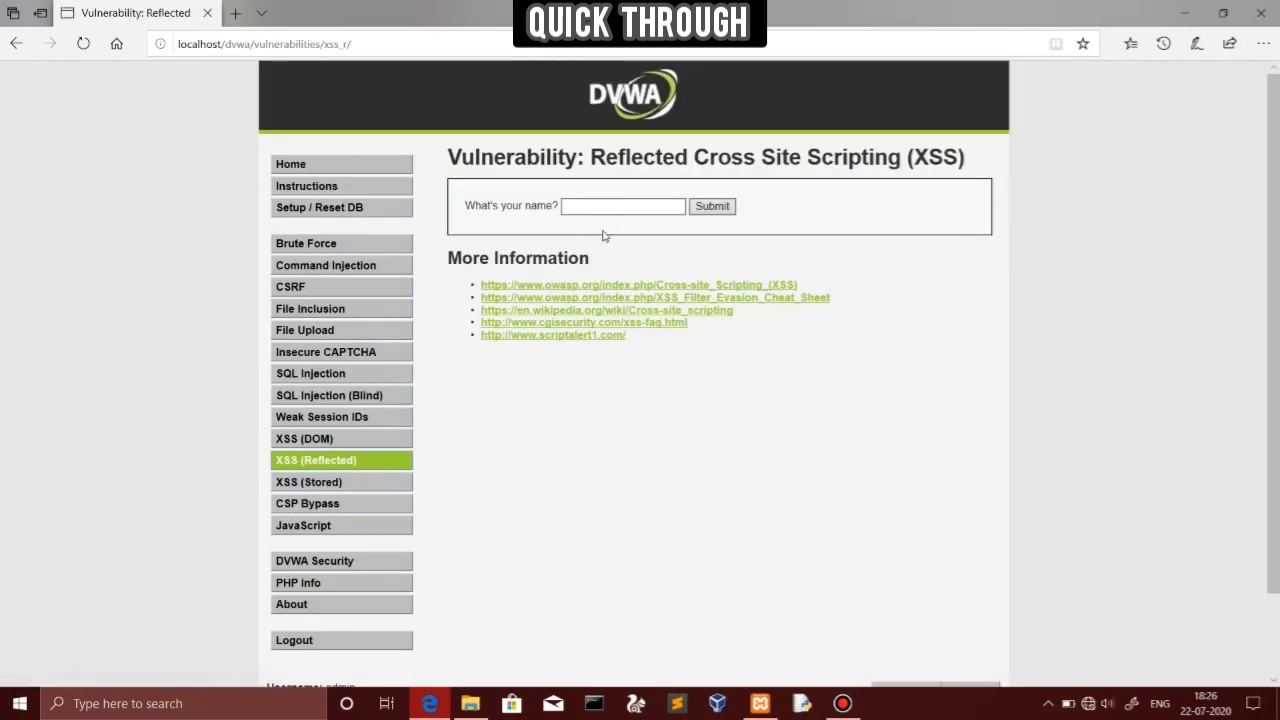
pyautogui.click(328, 565)
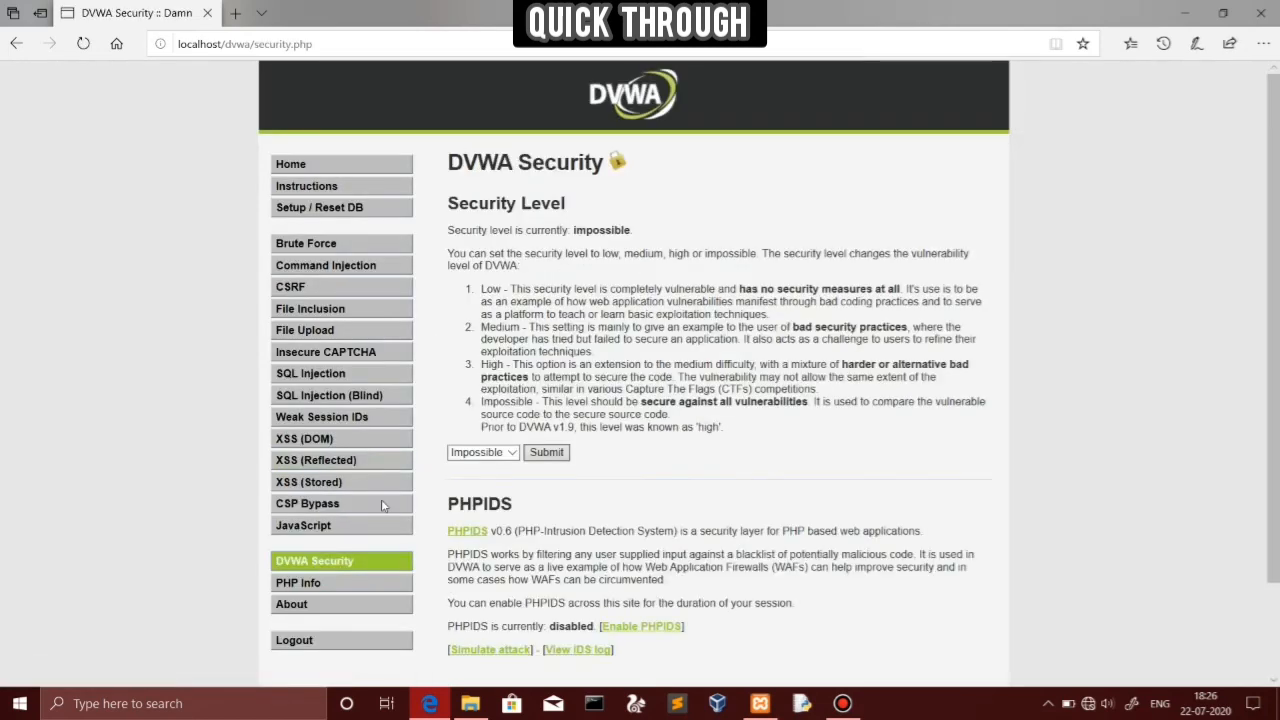
pyautogui.click(517, 452)
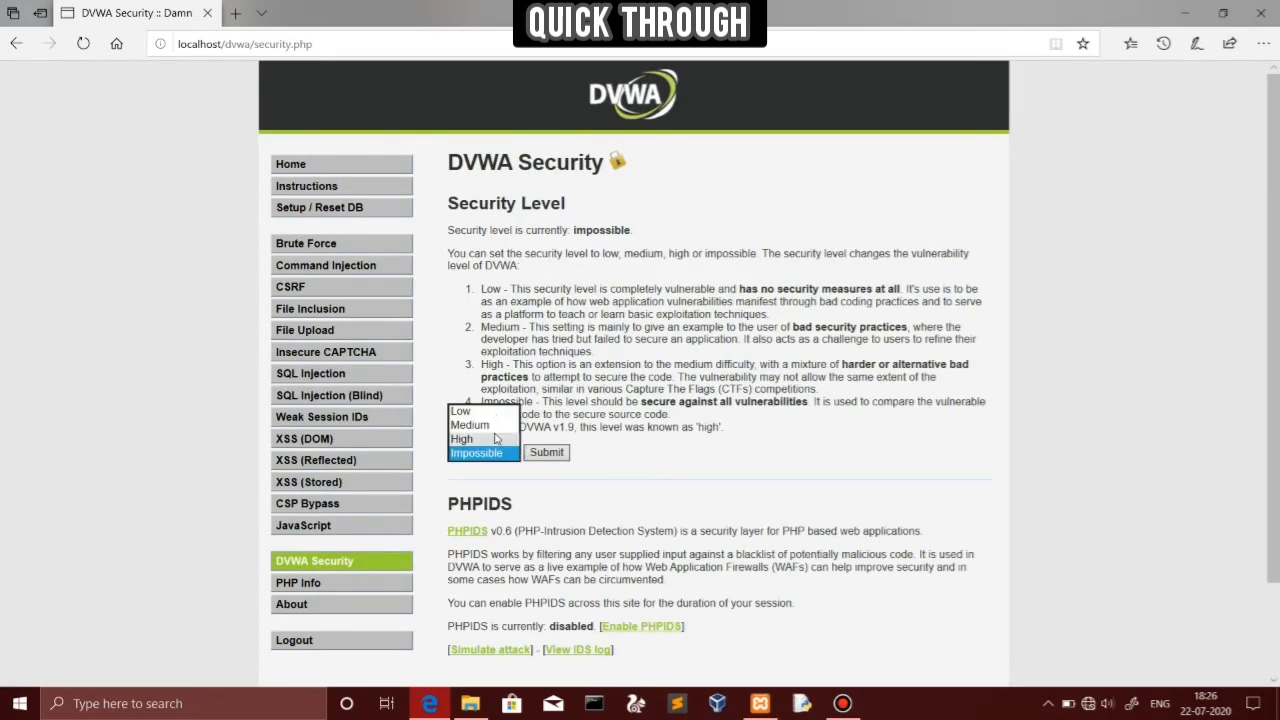